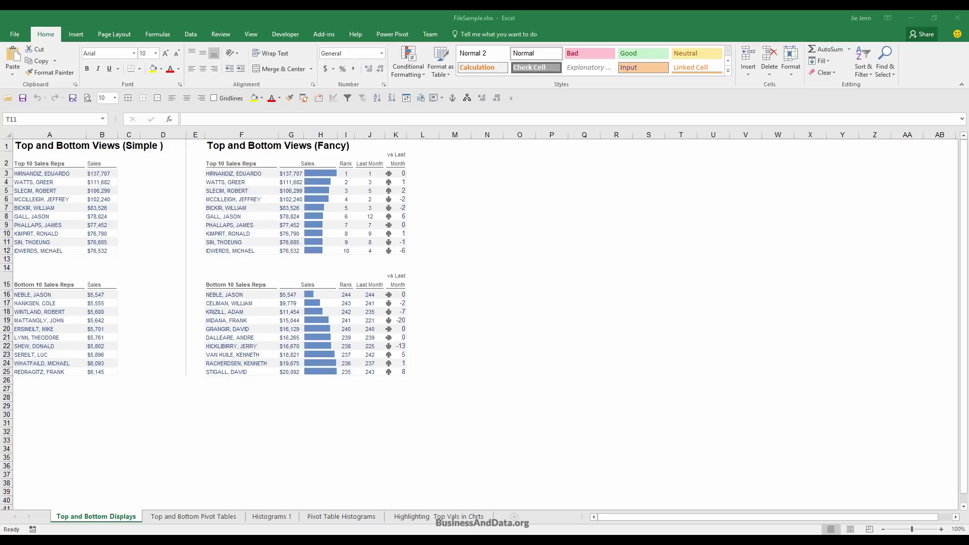
Check the sheet tab's greyed-out actions, then go to the workbook's File Info page
right_click(92, 514)
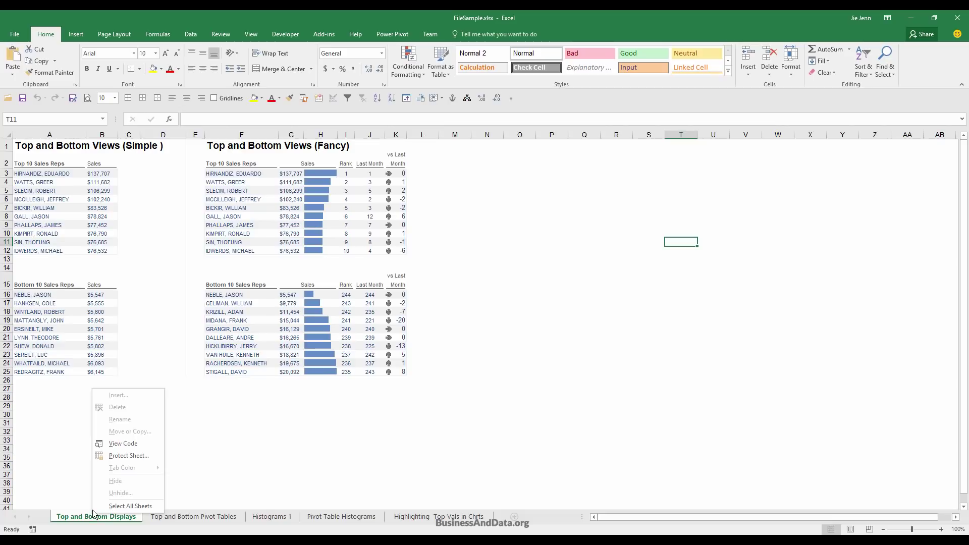
left_click(307, 211)
left_click(7, 34)
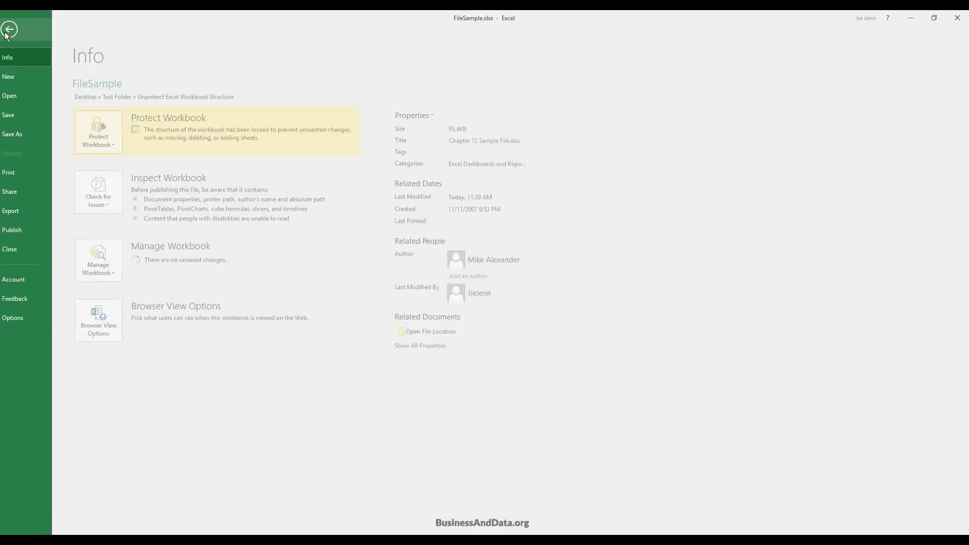
left_click(44, 136)
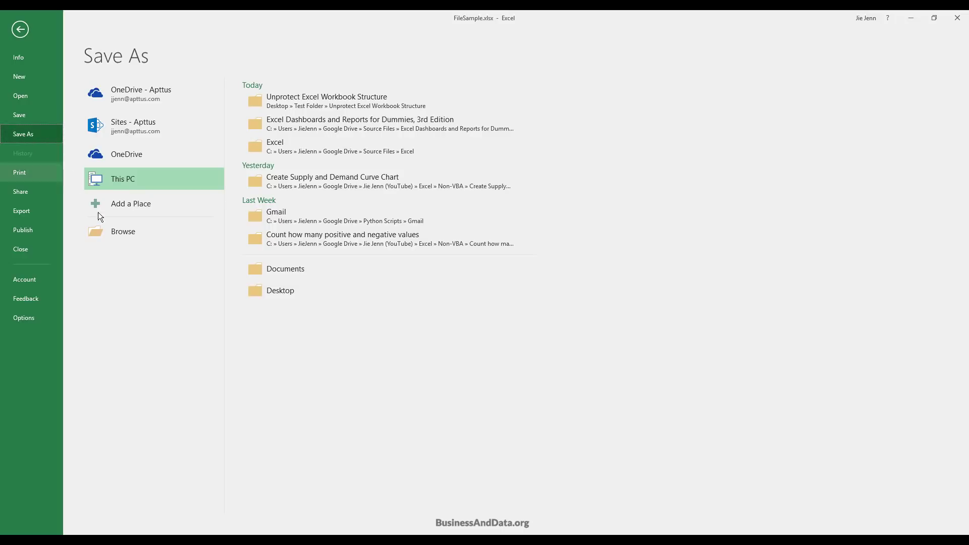
left_click(106, 228)
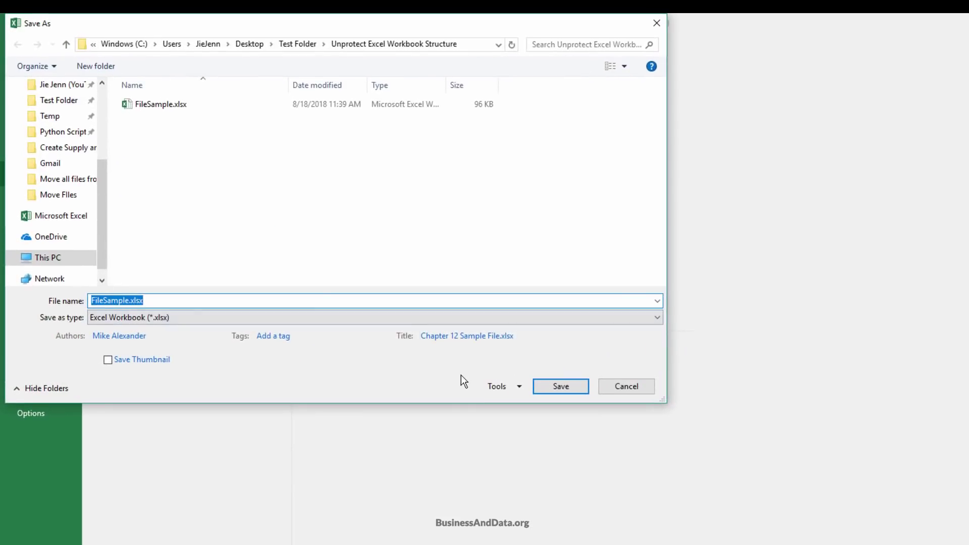
left_click(507, 386)
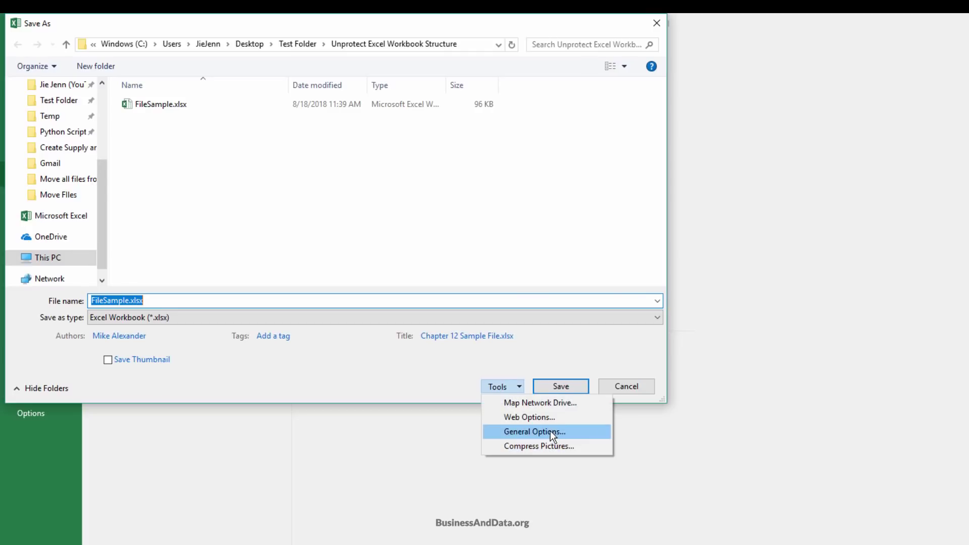
left_click(598, 435)
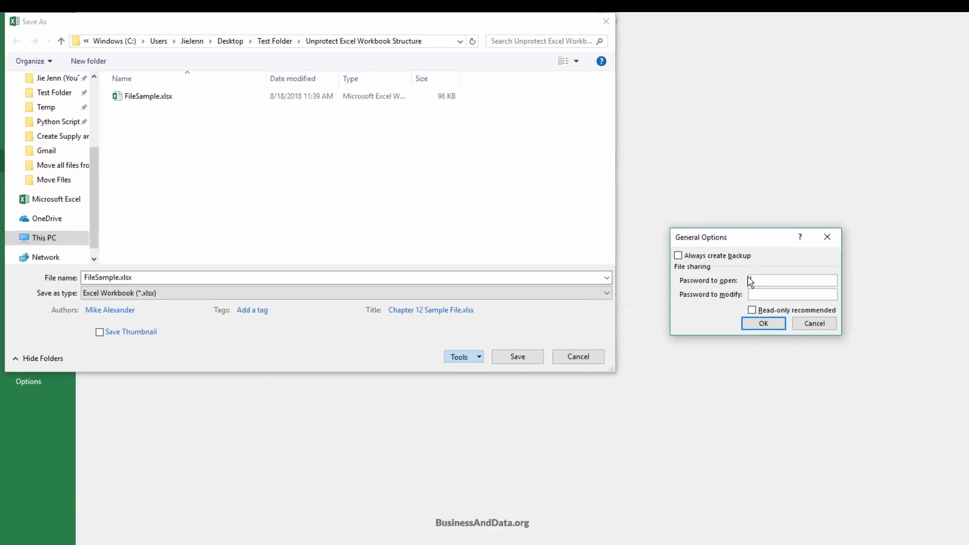
left_click(695, 269)
left_click(482, 297)
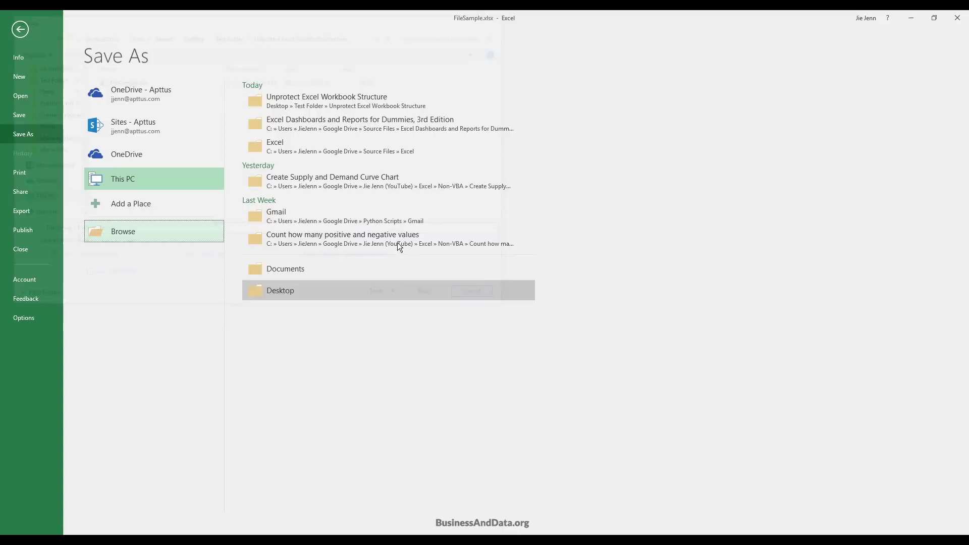
left_click(17, 38)
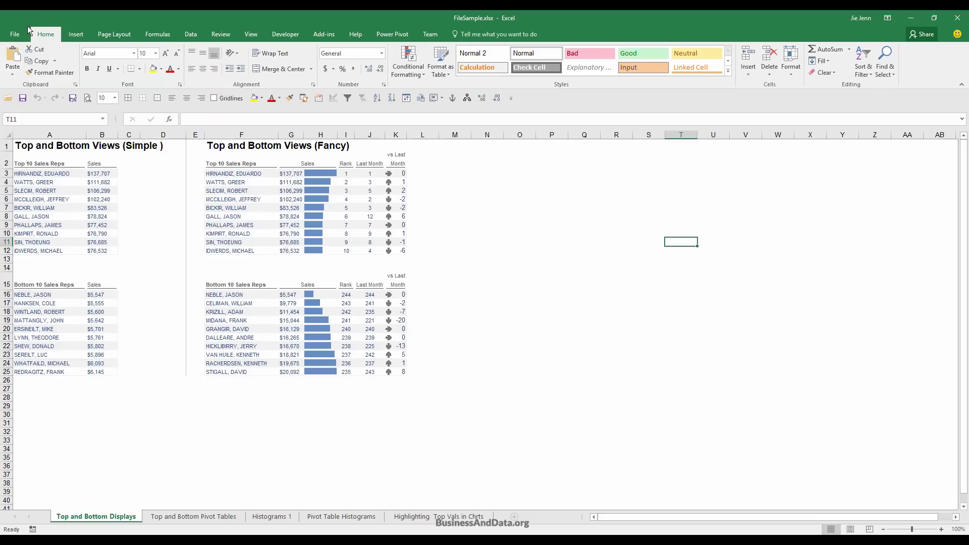
left_click(15, 34)
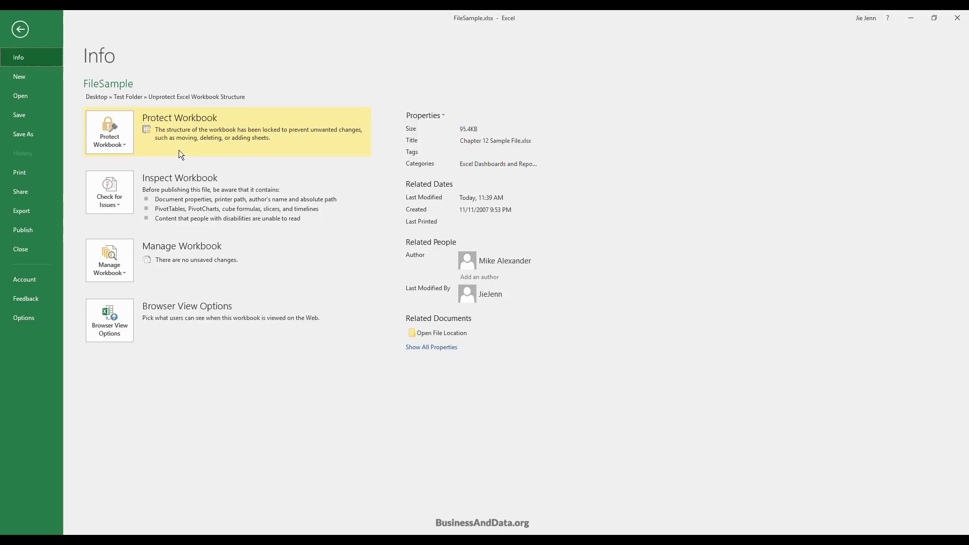
left_click(20, 31)
right_click(108, 516)
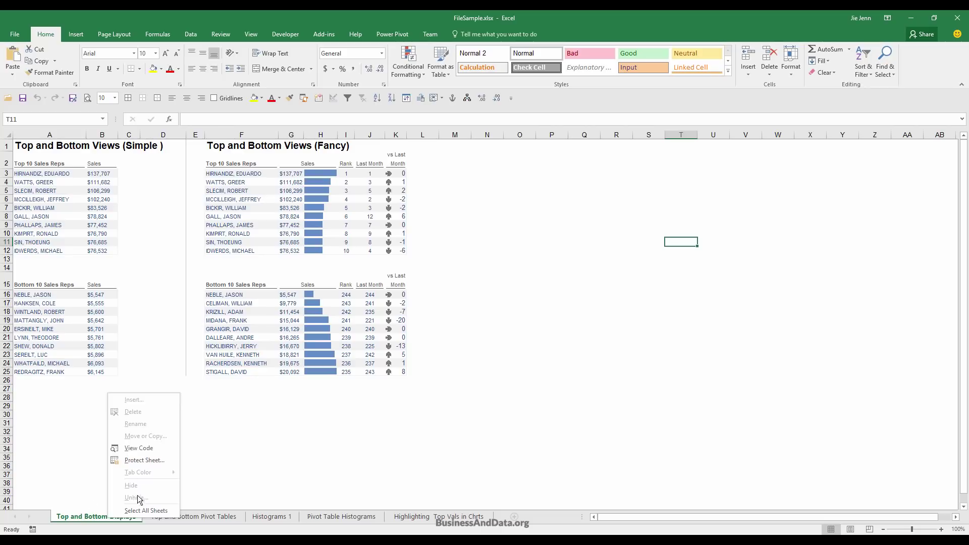
left_click(91, 520)
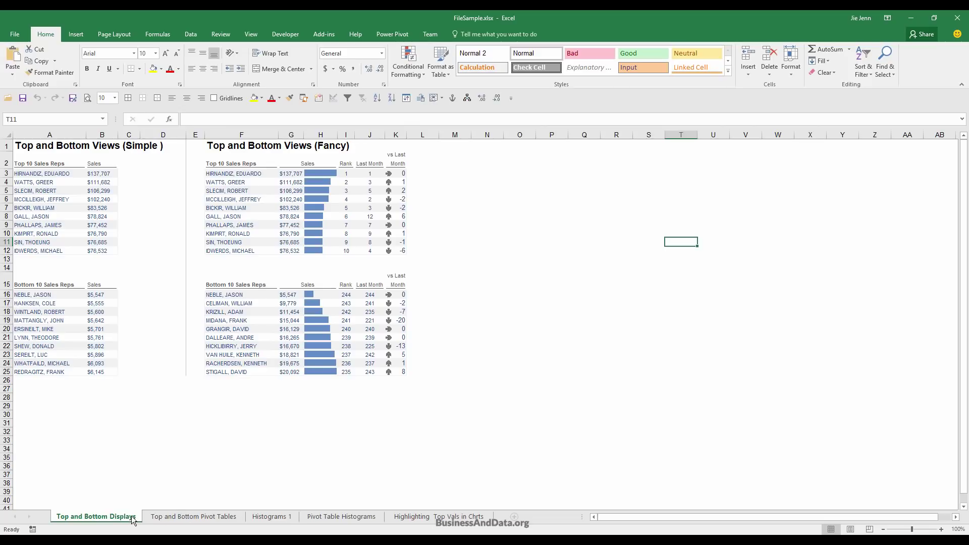
left_click(194, 519)
left_click(17, 35)
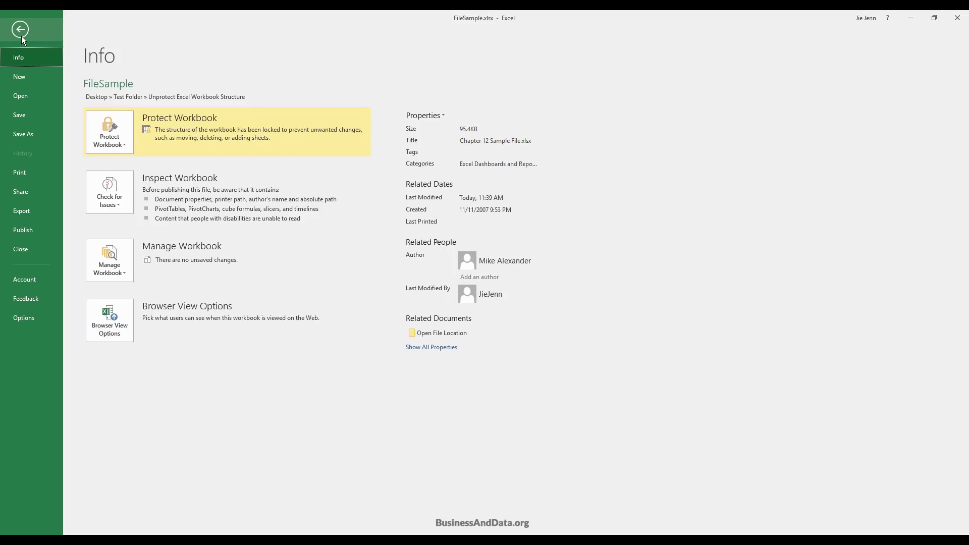
left_click(119, 139)
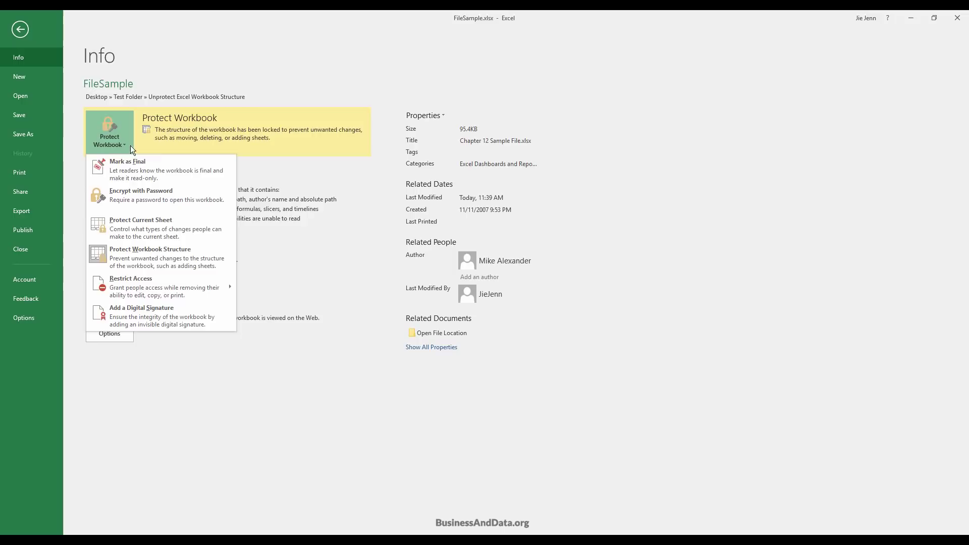
left_click(191, 262)
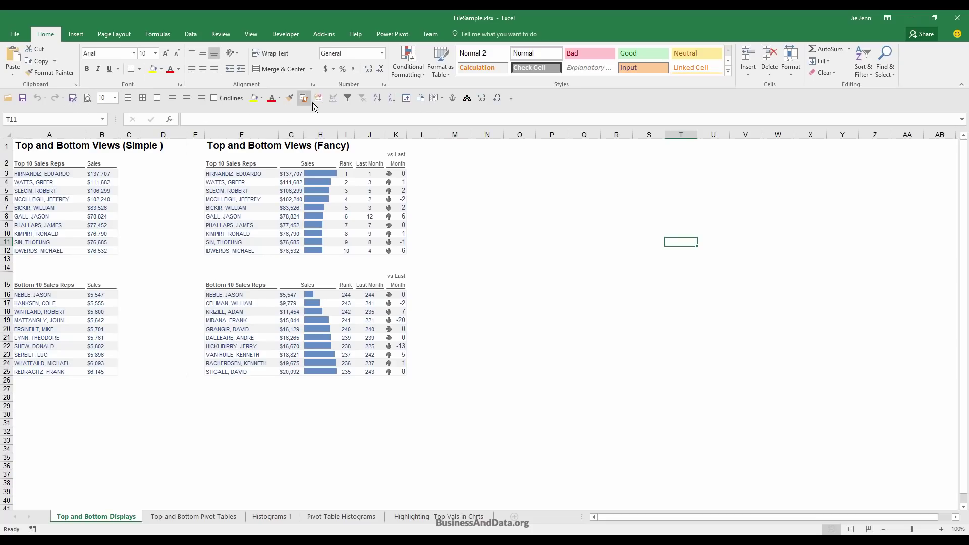
Open the VBA editor and show the Properties of Sheet2
left_click(317, 100)
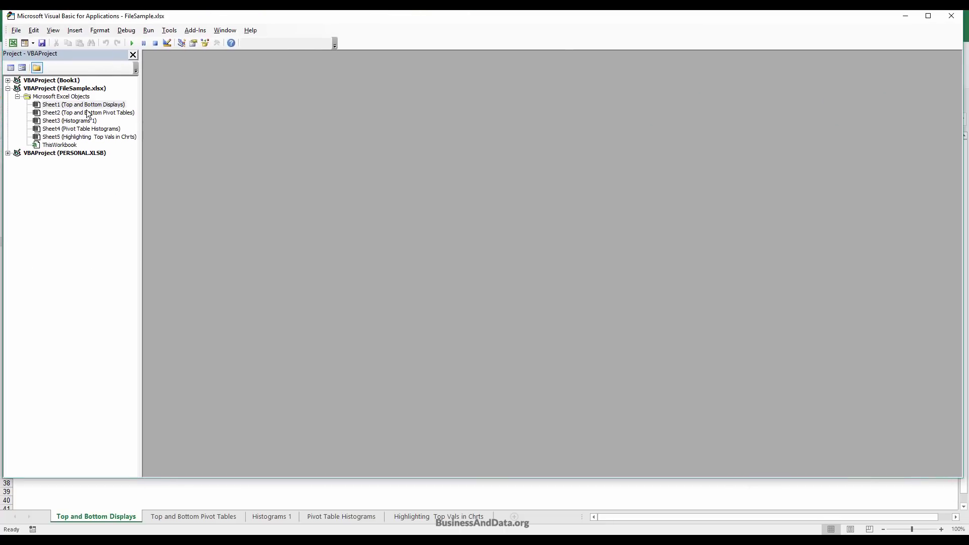
right_click(87, 112)
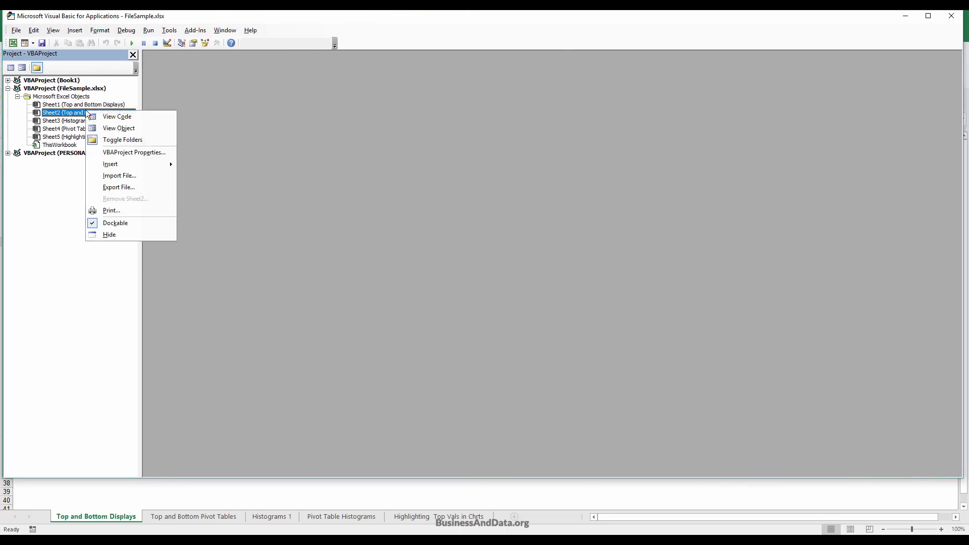
left_click(69, 114)
key("F4")
Try setting Sheet2's Visible property to very hidden, dismiss the error, and close the editor
left_click(114, 186)
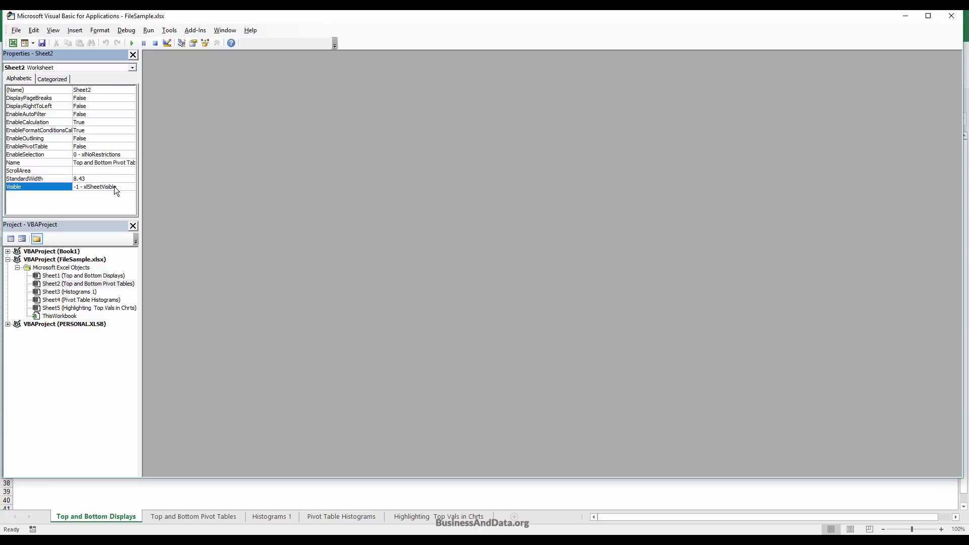
left_click(130, 187)
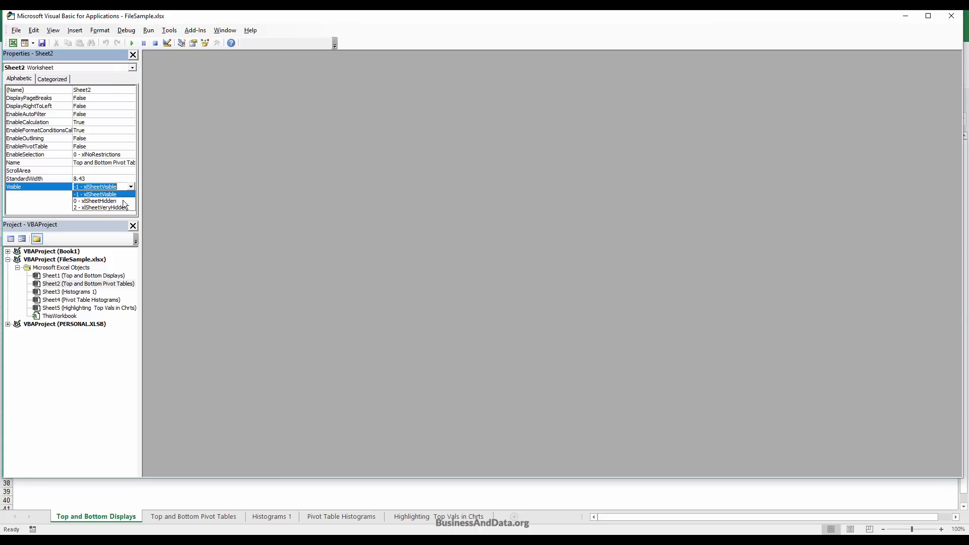
left_click(118, 207)
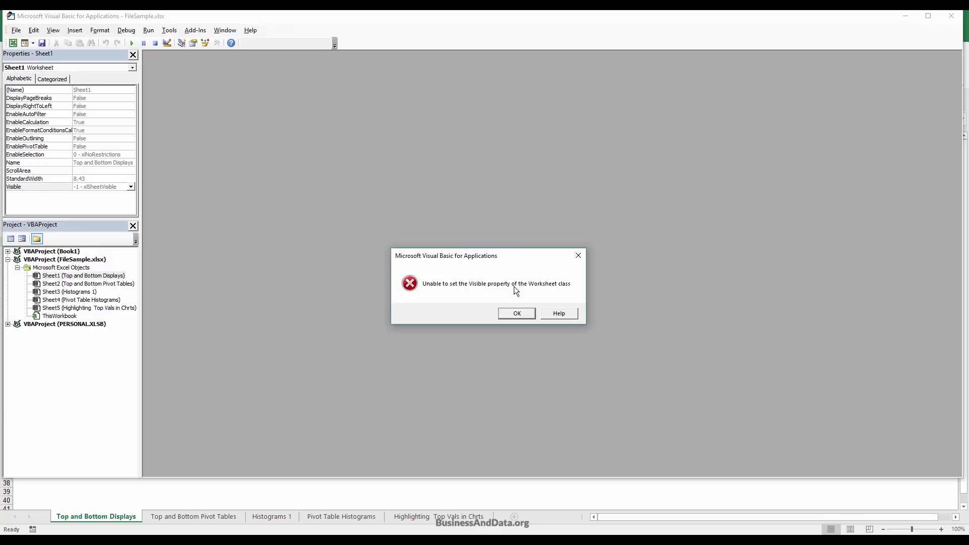
left_click(515, 313)
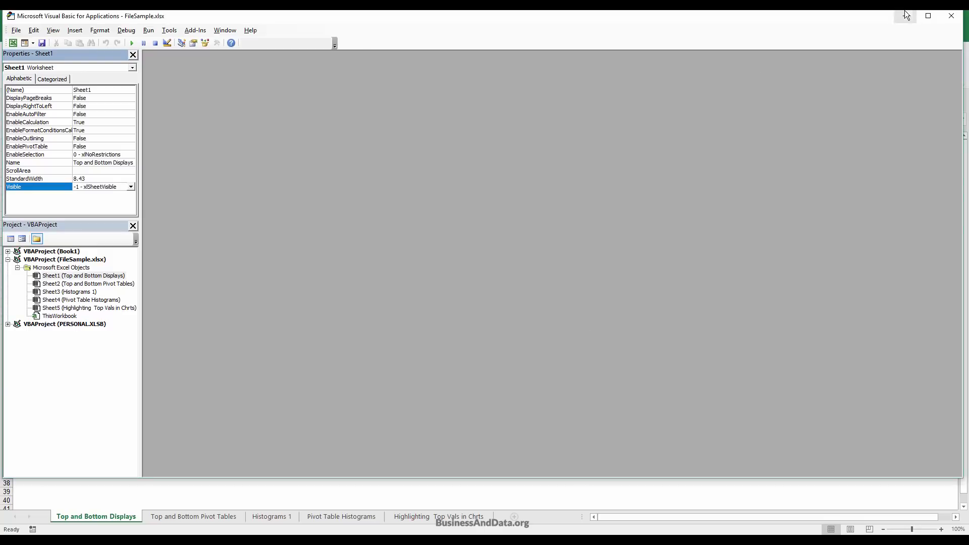
left_click(951, 16)
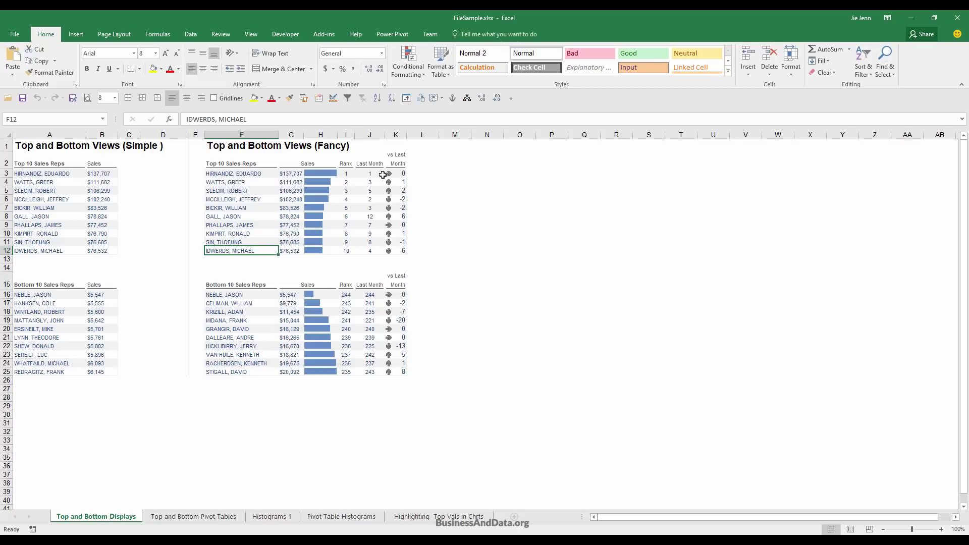
Close Excel, maximize the Unprotect Excel Workbook Structure folder, and select FileSample.xlsx
left_click(957, 21)
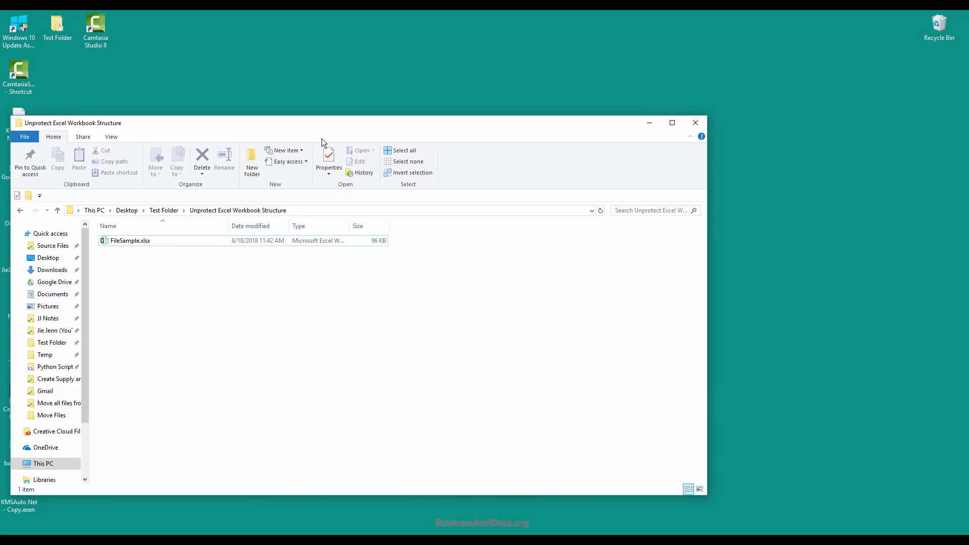
double_click(344, 124)
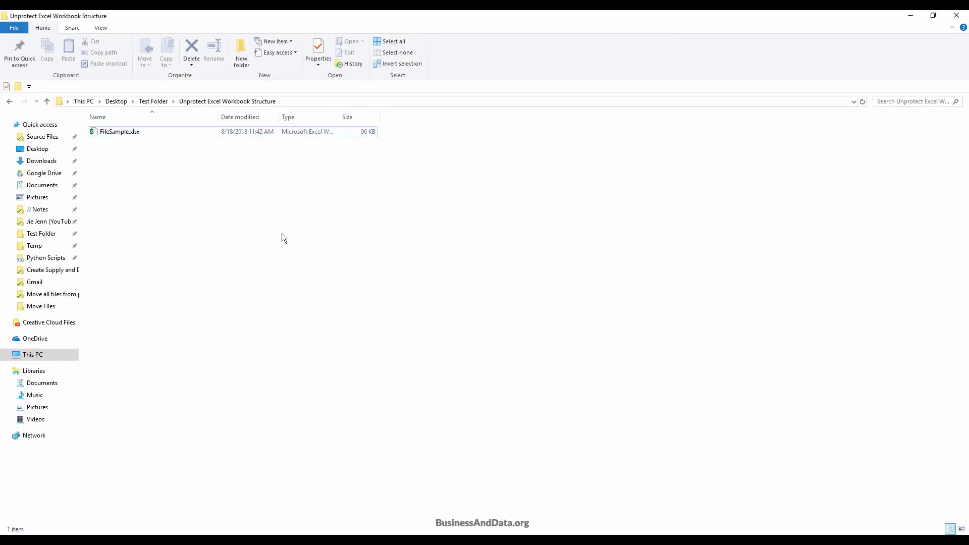
left_click(135, 130)
left_click(158, 160)
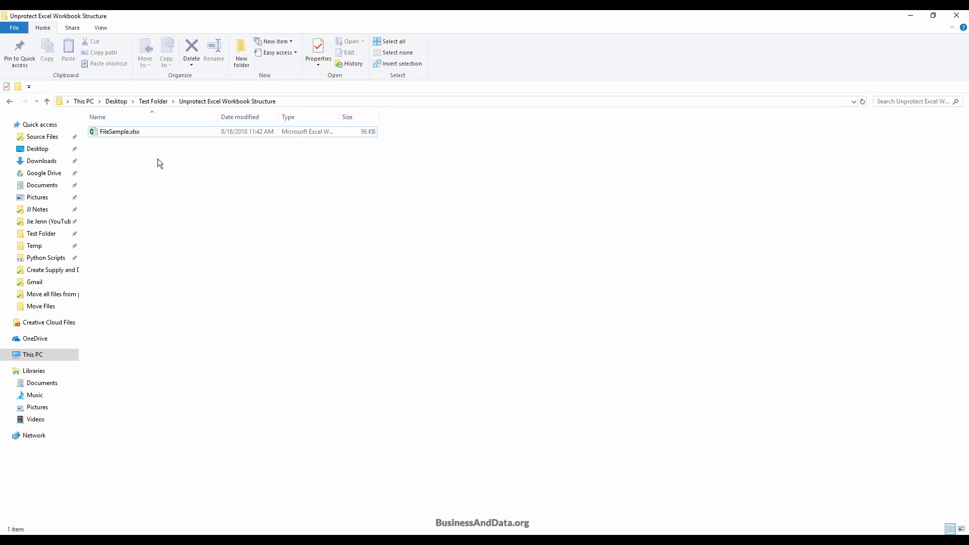
left_click(129, 135)
Switch the folder view to Large icons with FileSample.xlsx selected
key("ctrl+shift+5")
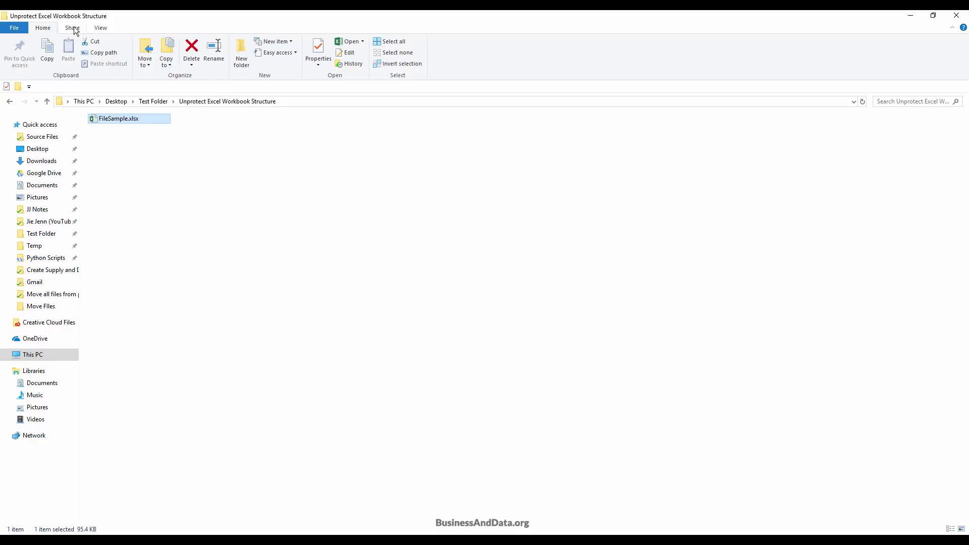
left_click(99, 28)
left_click(156, 44)
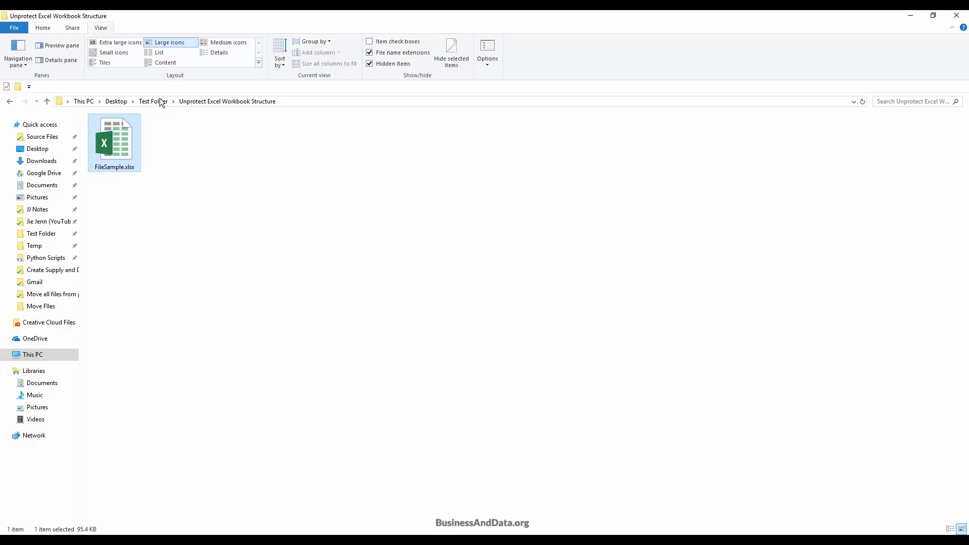
left_click(119, 142)
Paste a backup copy of FileSample.xlsx, then rename the original to FileSample.zip
key("ctrl+v")
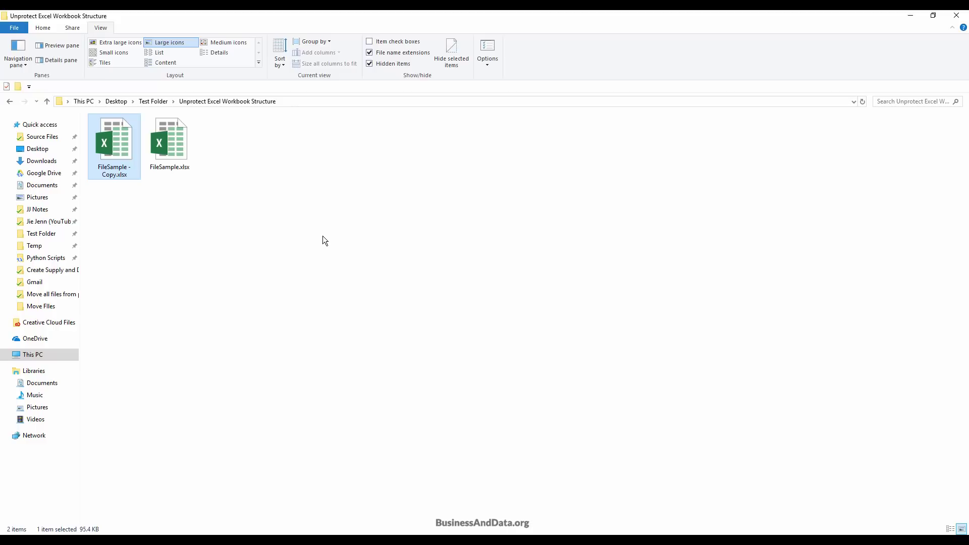
left_click(181, 149)
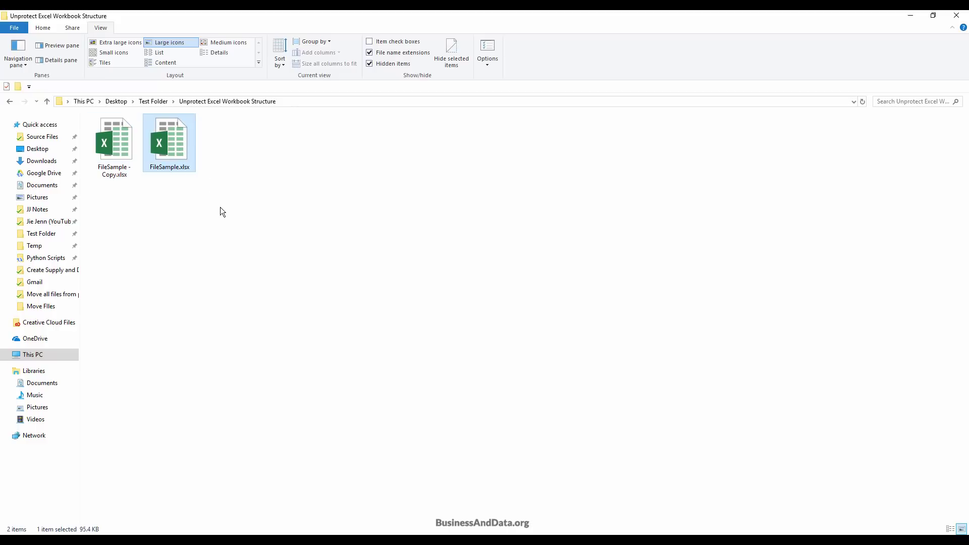
key("F2")
key("Right")
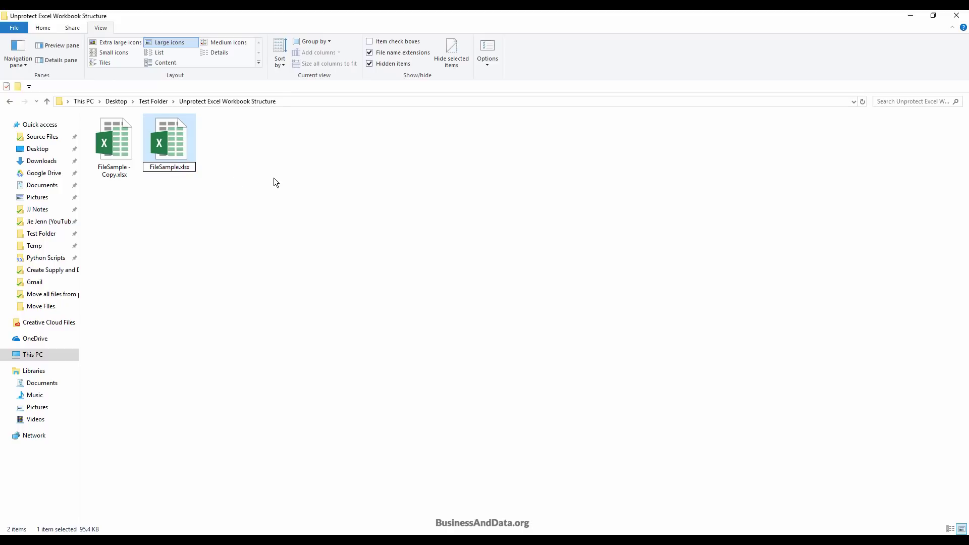
key("shift+Right")
key("shift+Right")
key("shift+Right")
key("shift+Right")
key("Delete")
type("zip")
key("Return")
key("Return")
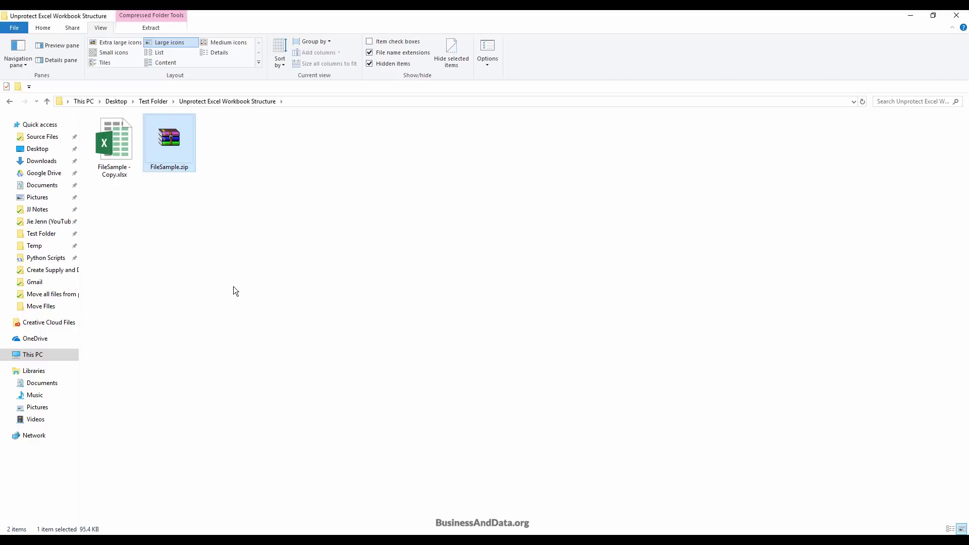
left_click(233, 282)
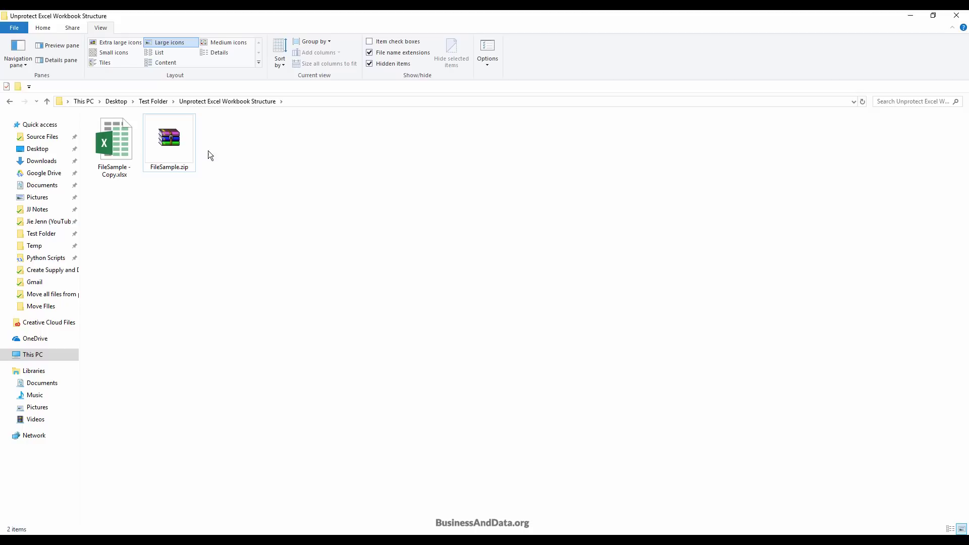
Open FileSample.zip in WinRAR, skip the licence reminder, and select xl/workbook.xml
double_click(156, 129)
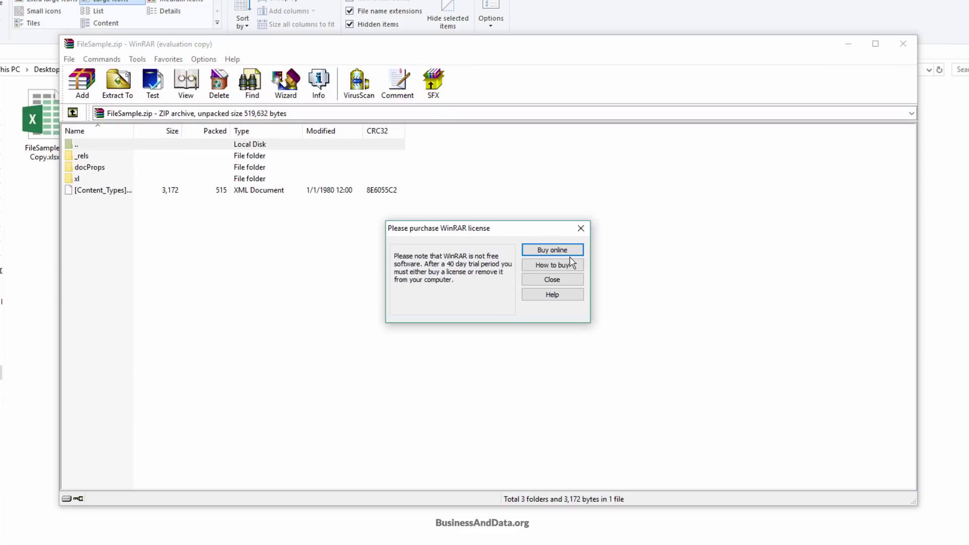
left_click(527, 279)
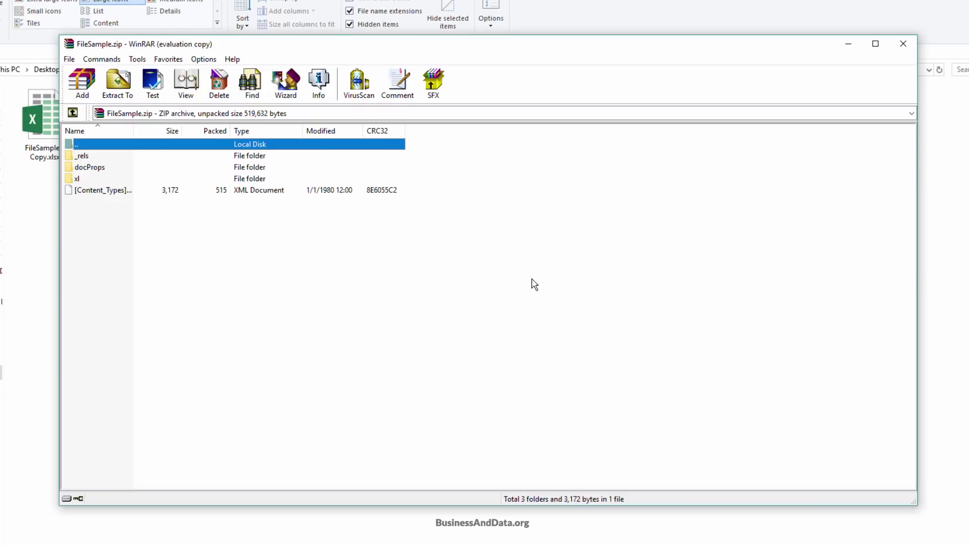
double_click(76, 180)
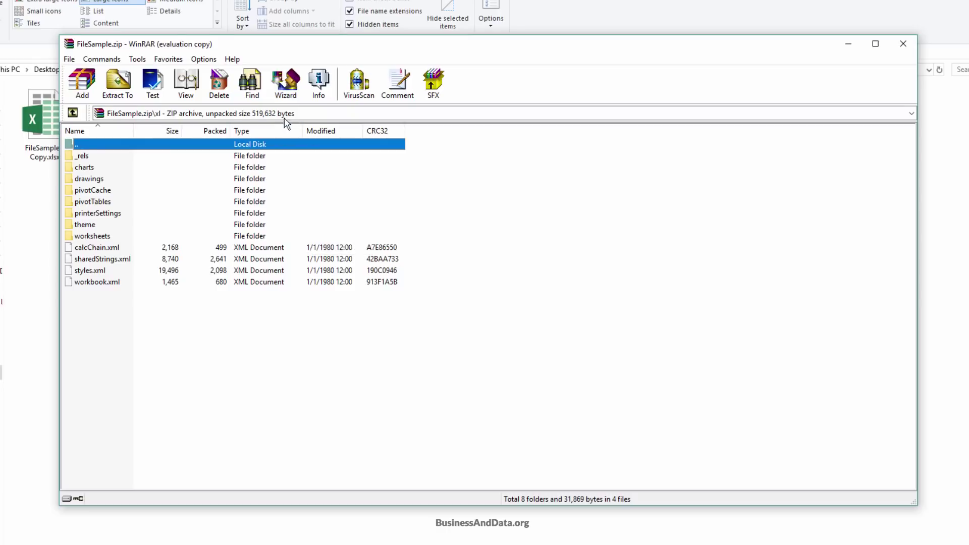
double_click(77, 144)
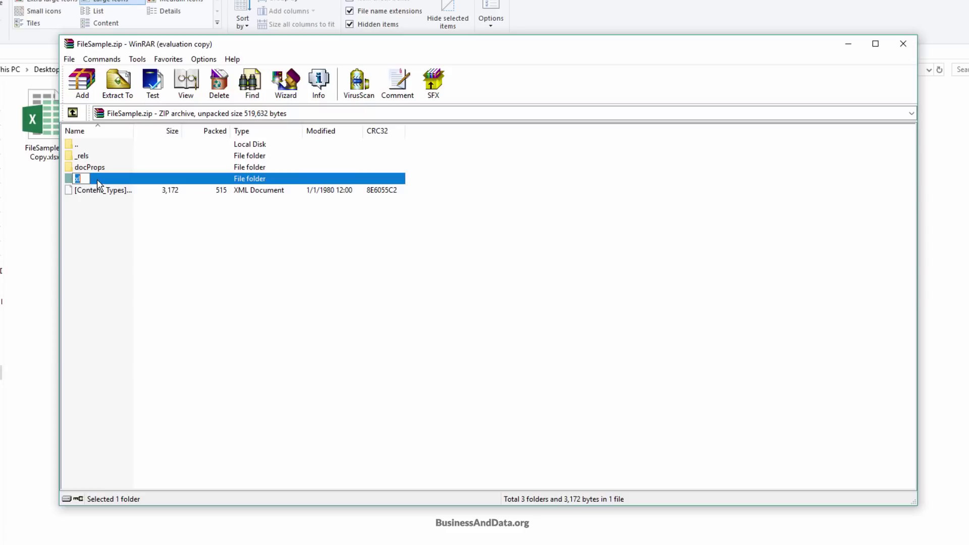
double_click(113, 180)
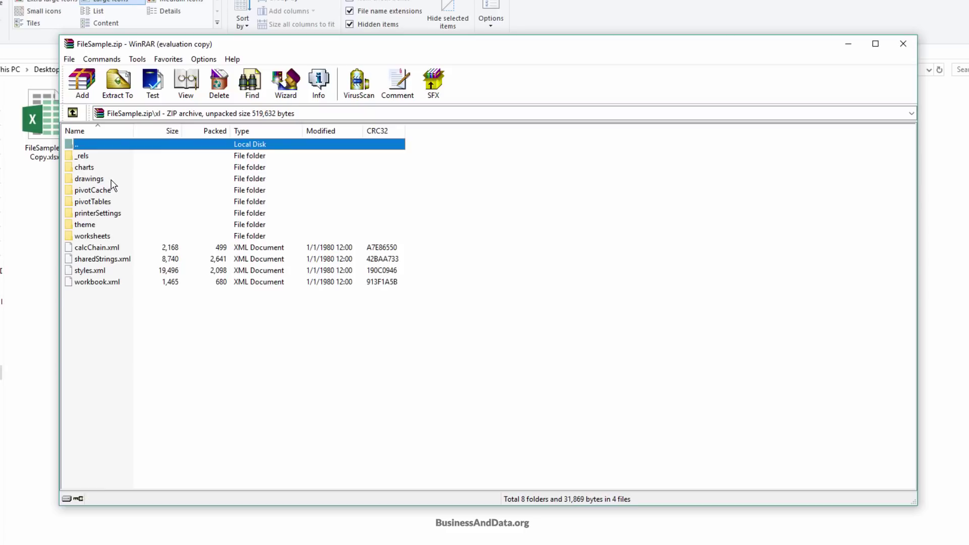
left_click_drag(255, 44, 384, 41)
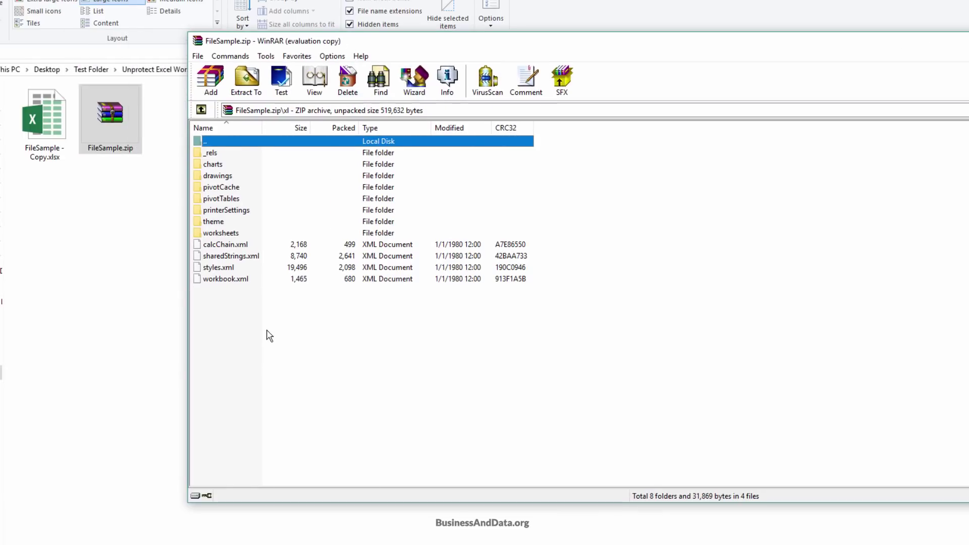
left_click(241, 283)
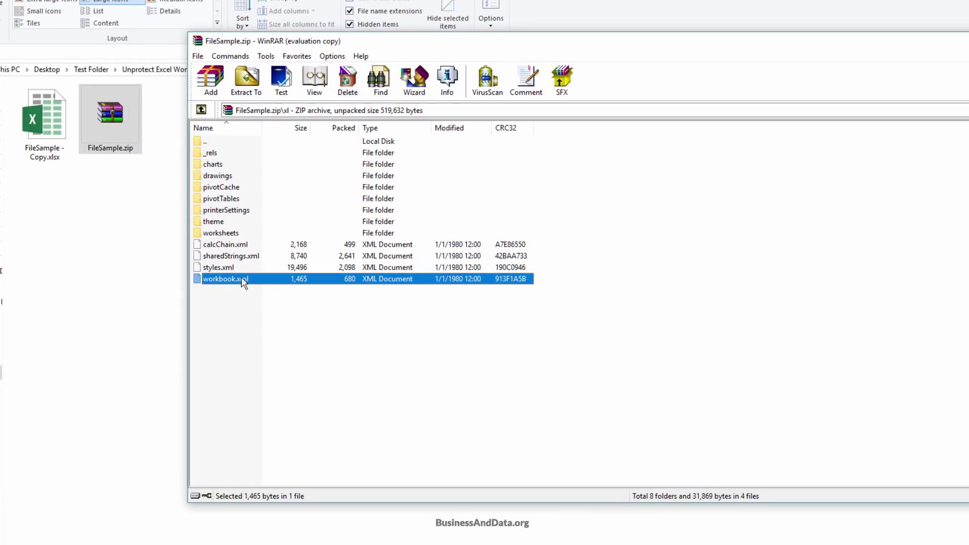
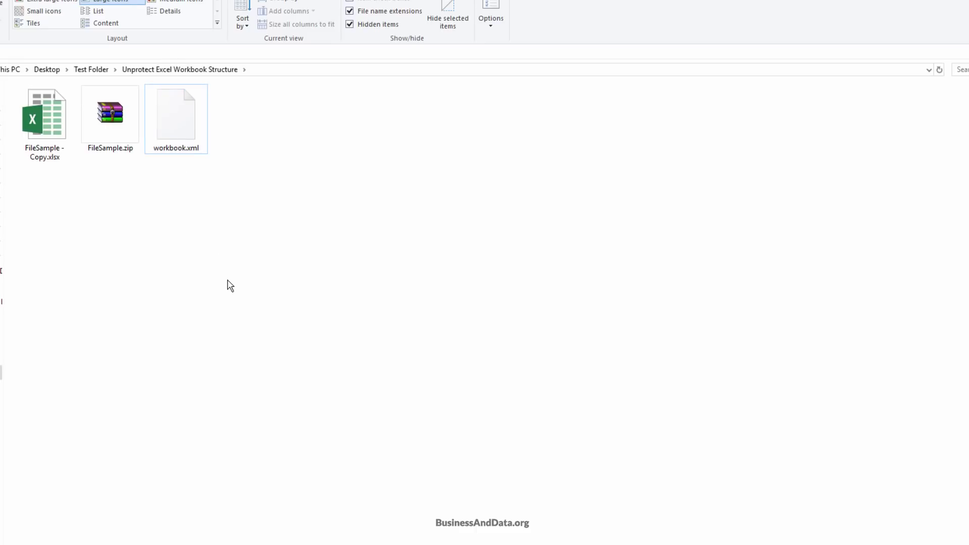
Open the extracted workbook.xml in Notepad++ using its right-click Edit with Notepad++ command
left_click(179, 121)
right_click(177, 117)
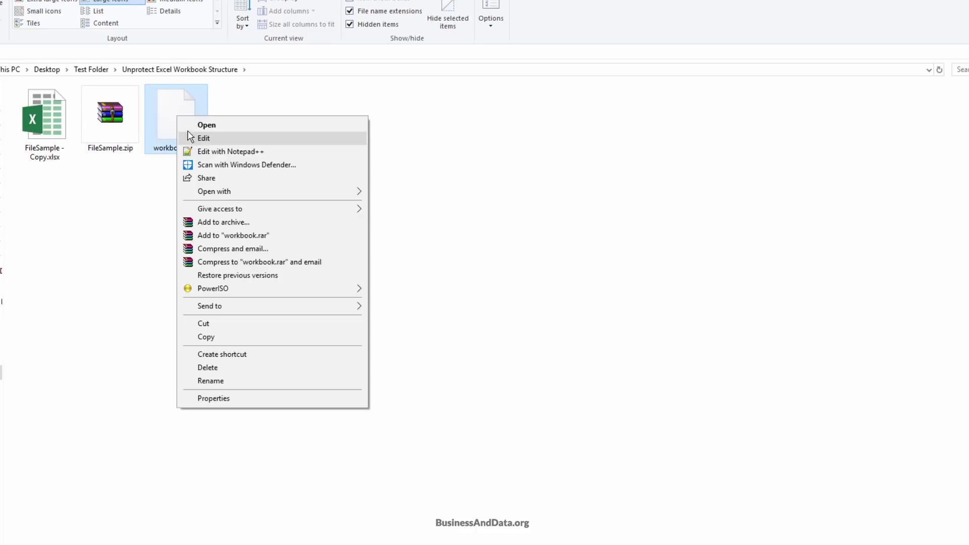
left_click(280, 164)
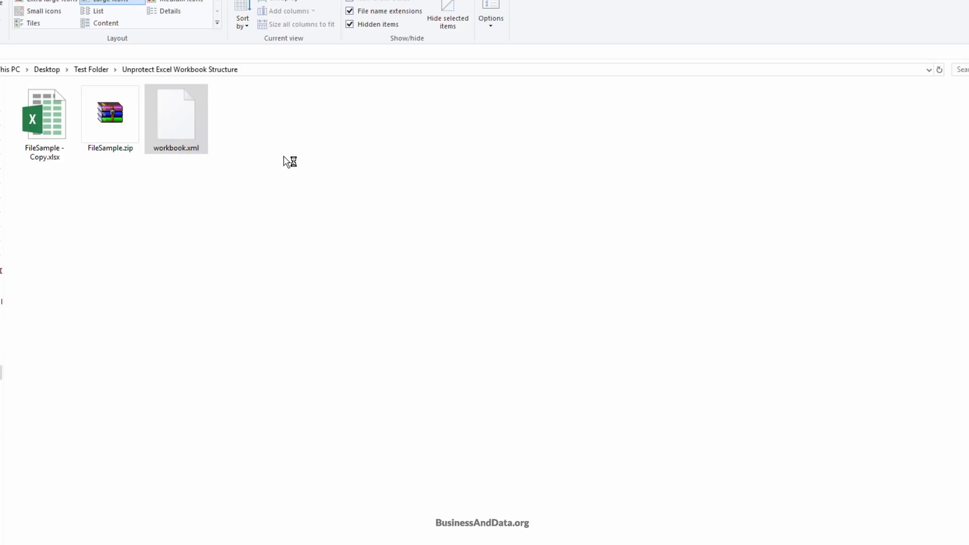
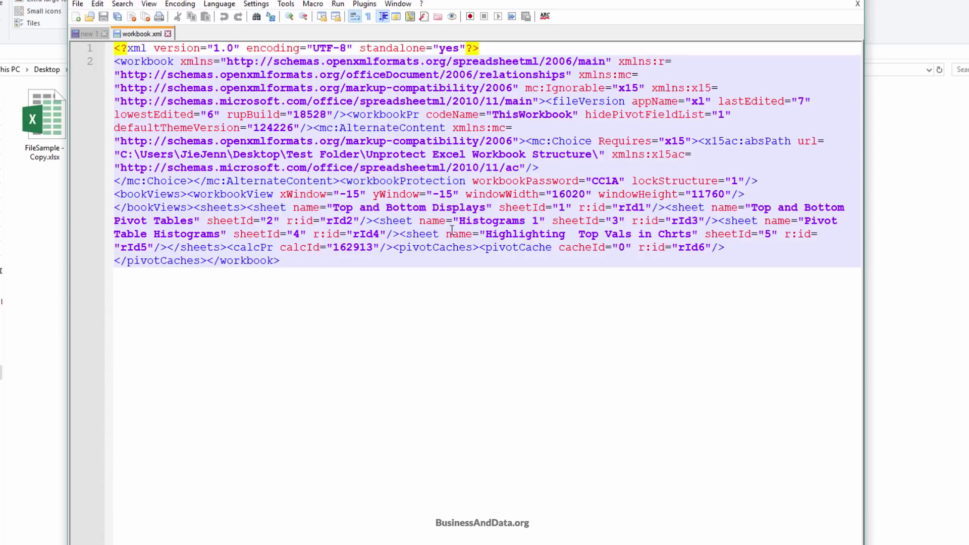
Search workbook.xml for 'lockStructure' to find the workbookProtection element, then close the Find dialog
key("ctrl+f")
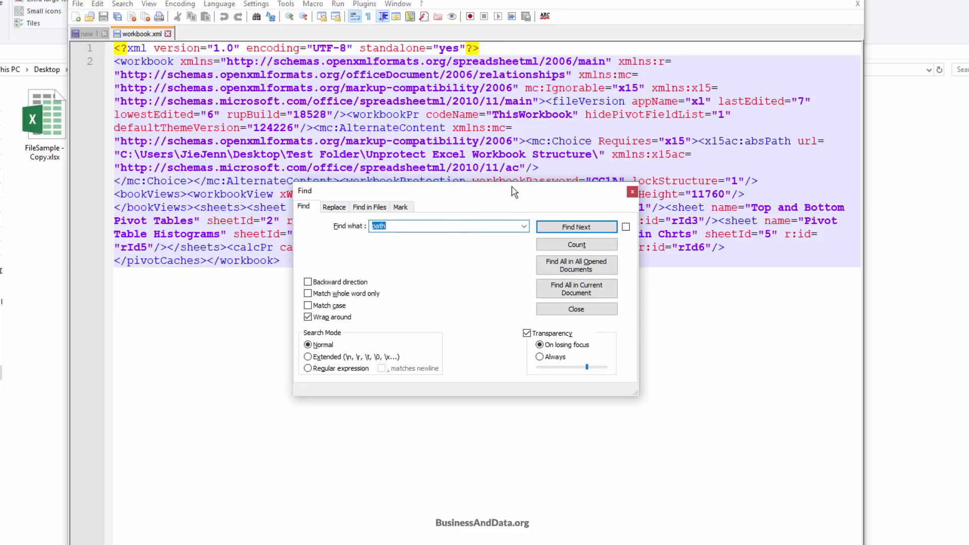
left_click_drag(508, 190, 504, 251)
key("BackSpace")
type("loc")
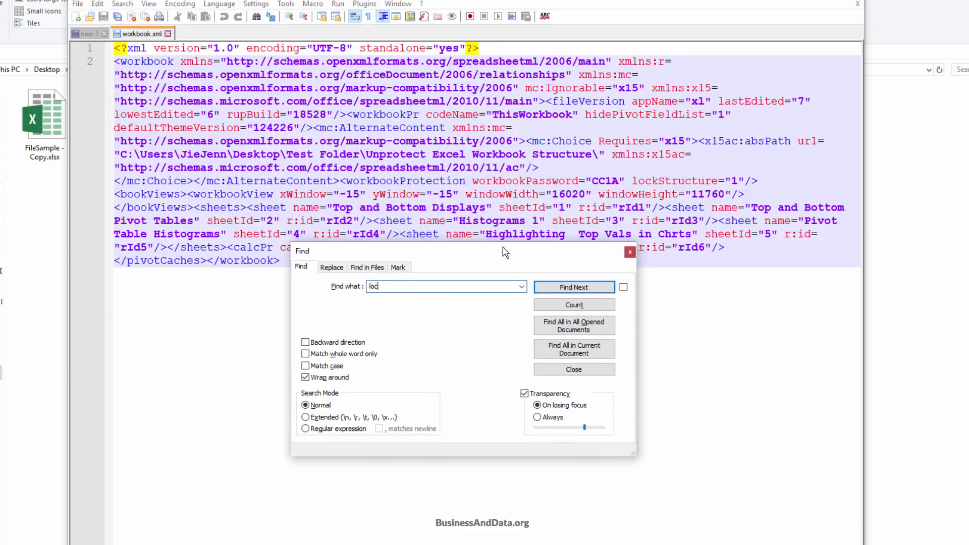
type("kStructure")
key("Return")
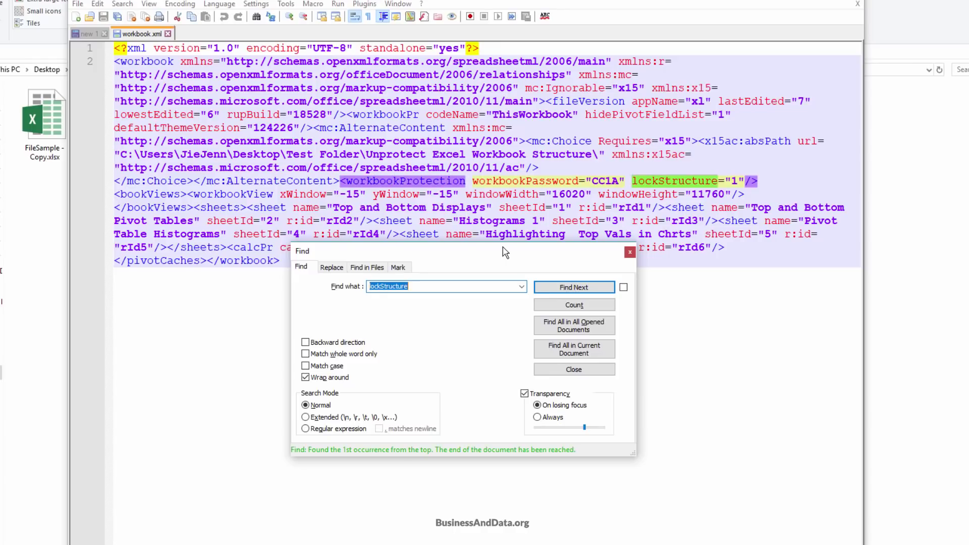
left_click(629, 252)
left_click(574, 198)
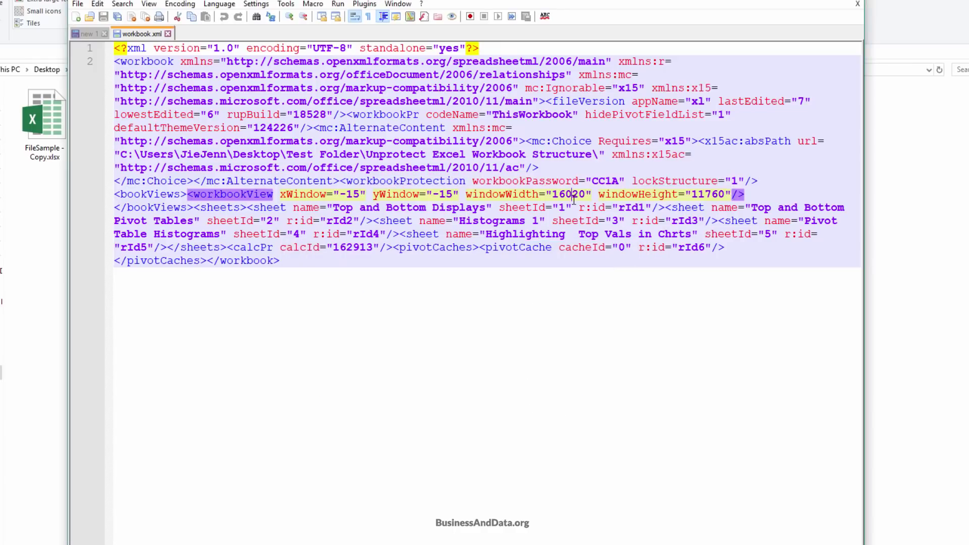
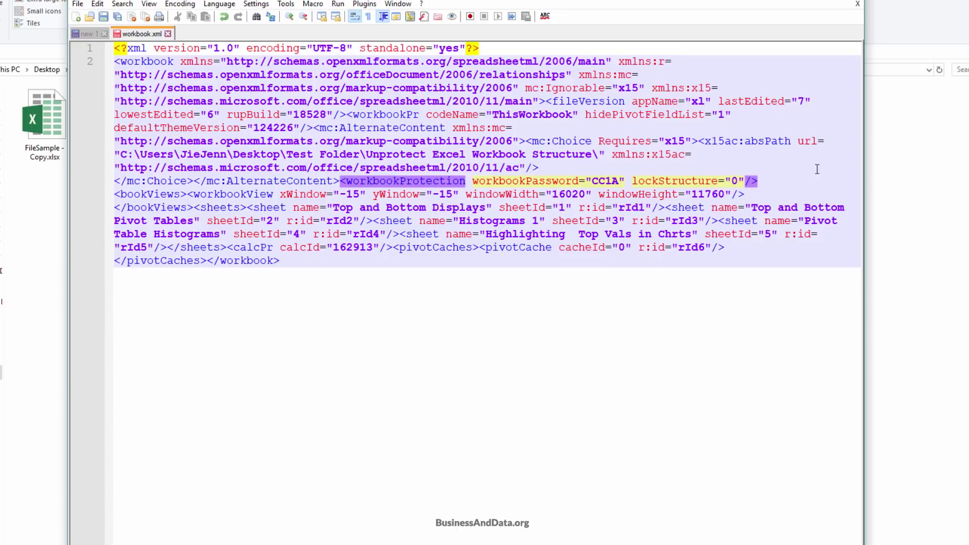
Save workbook.xml with the workbookProtection lockStructure value changed to 0
key("ctrl+s")
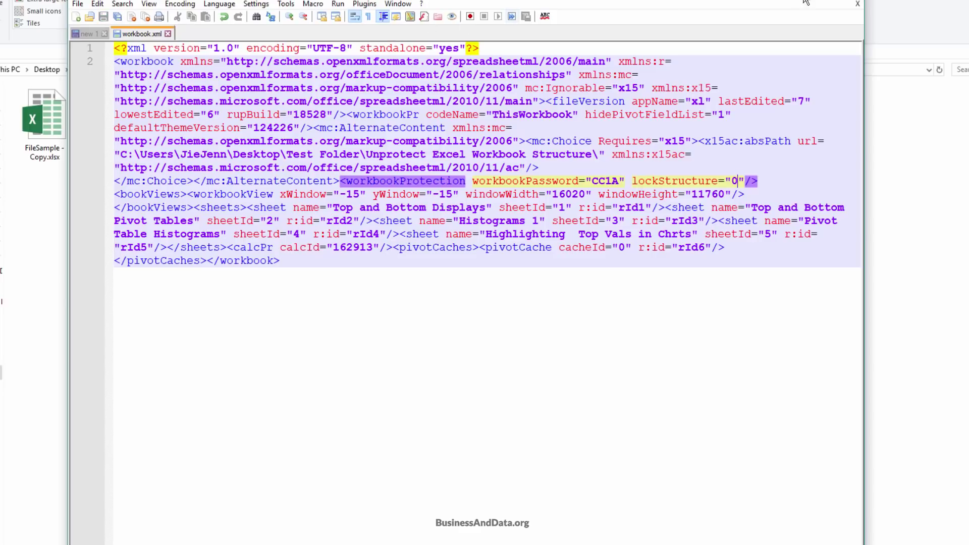
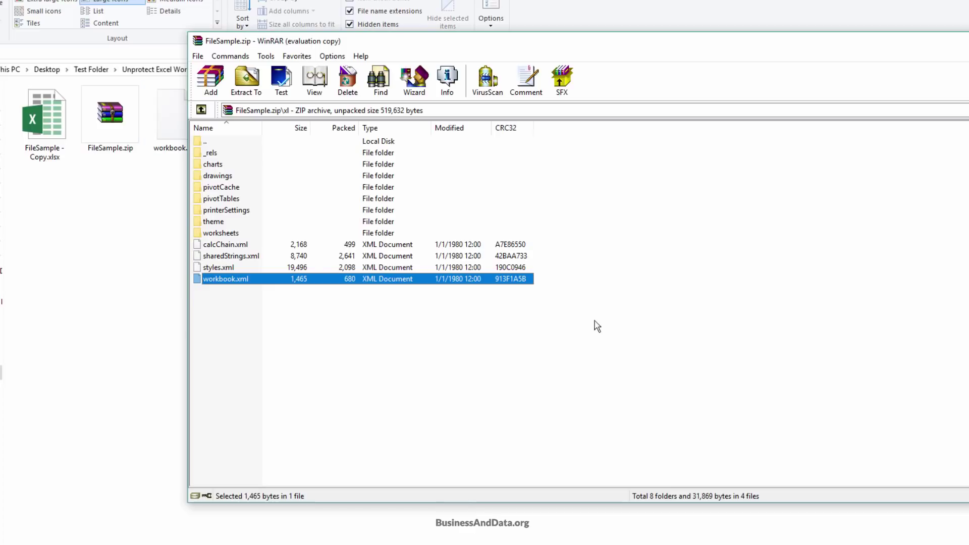
Replace workbook.xml in FileSample.zip's xl folder with the edited workbook.xml from the folder
left_click_drag(355, 31, 411, 31)
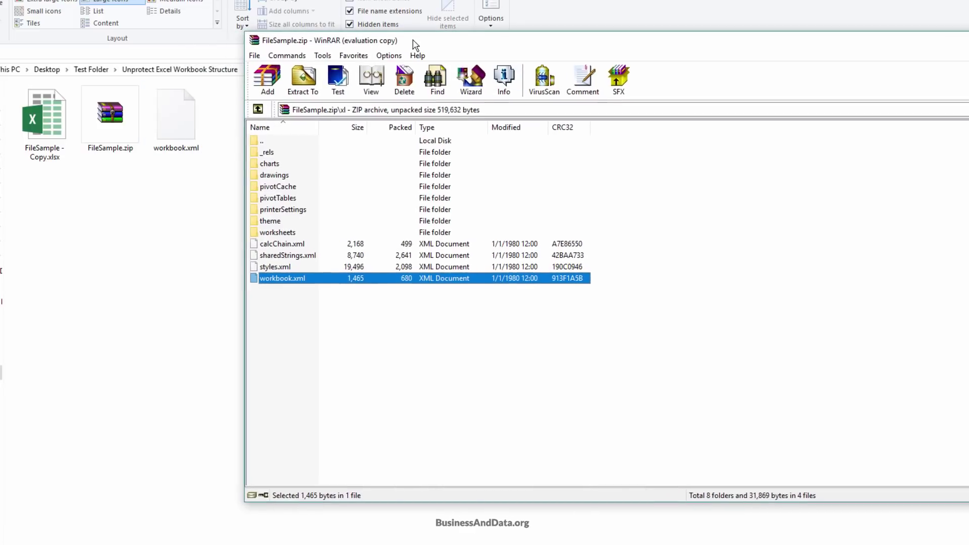
left_click(171, 144)
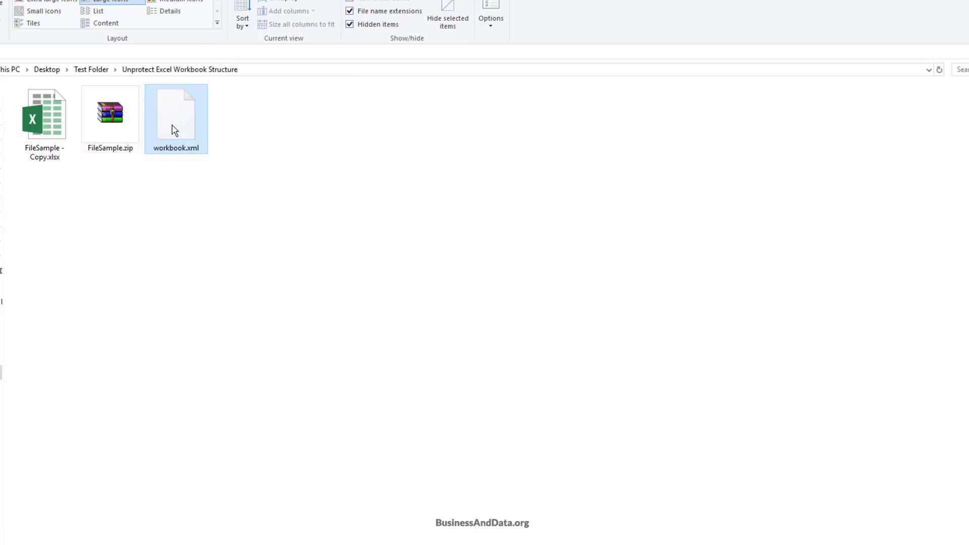
left_click_drag(175, 126, 359, 364)
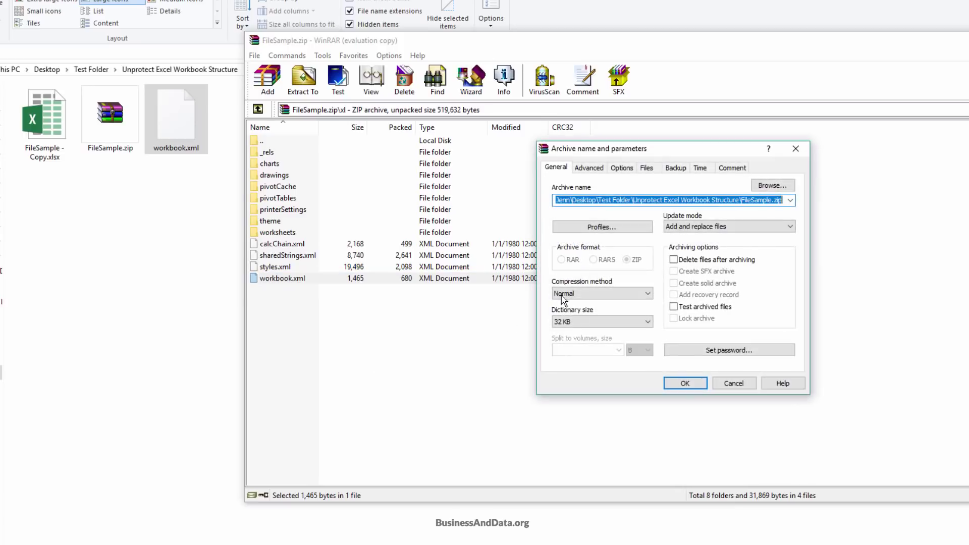
left_click(685, 383)
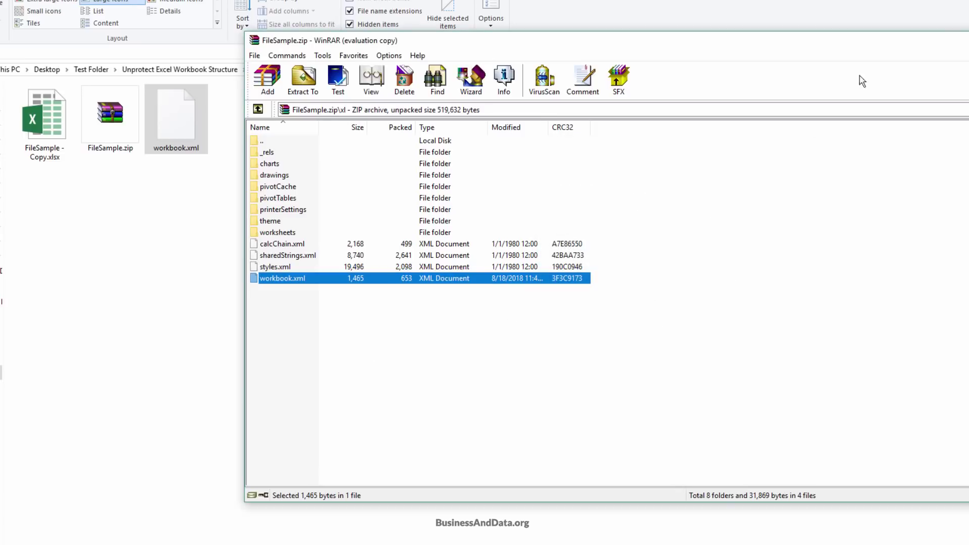
Close WinRAR and rename FileSample.zip to FileSample.xlsx, accepting the extension-change warning
left_click(838, 94)
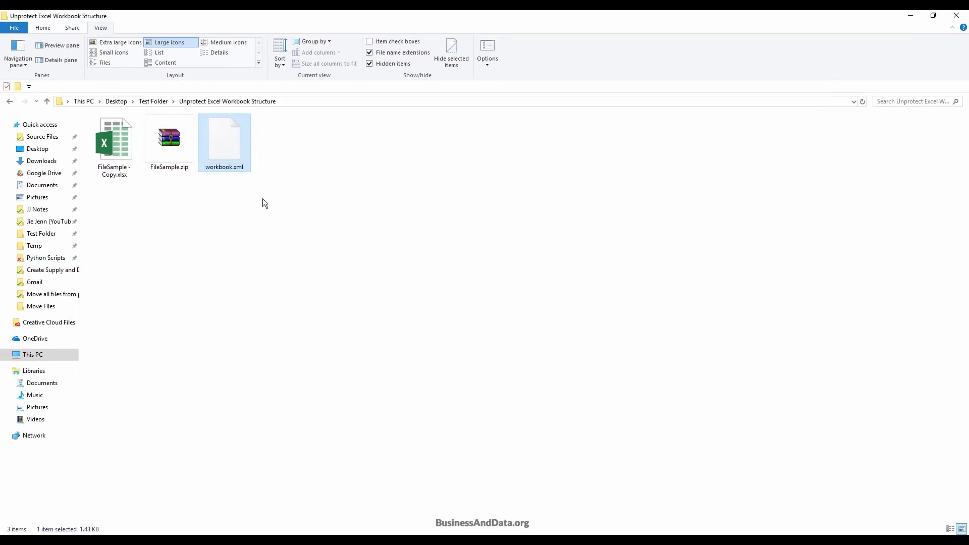
left_click(222, 167)
left_click(186, 170)
left_click(186, 171)
left_click(184, 170)
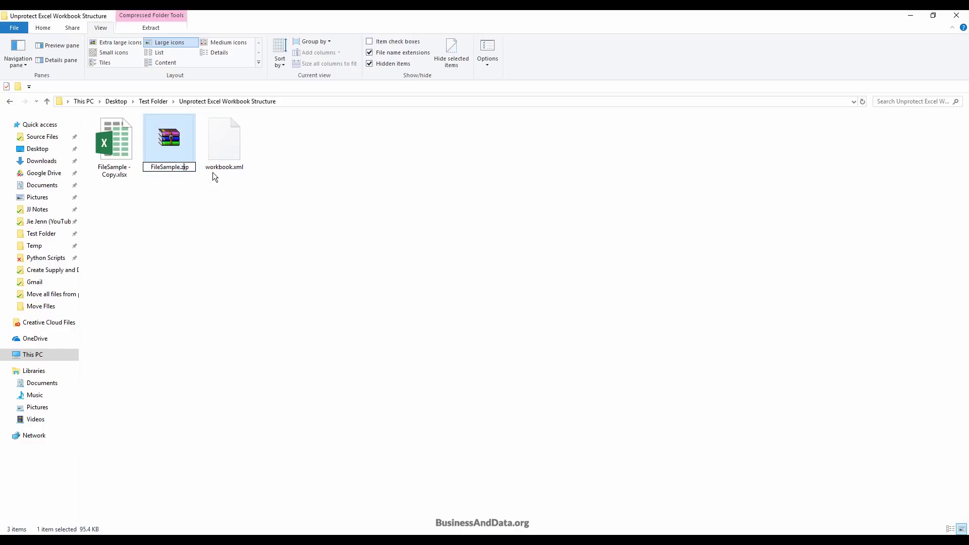
key("BackSpace")
key("BackSpace")
key("BackSpace")
type("xlsx")
key("BackSpace")
type("x")
key("Return")
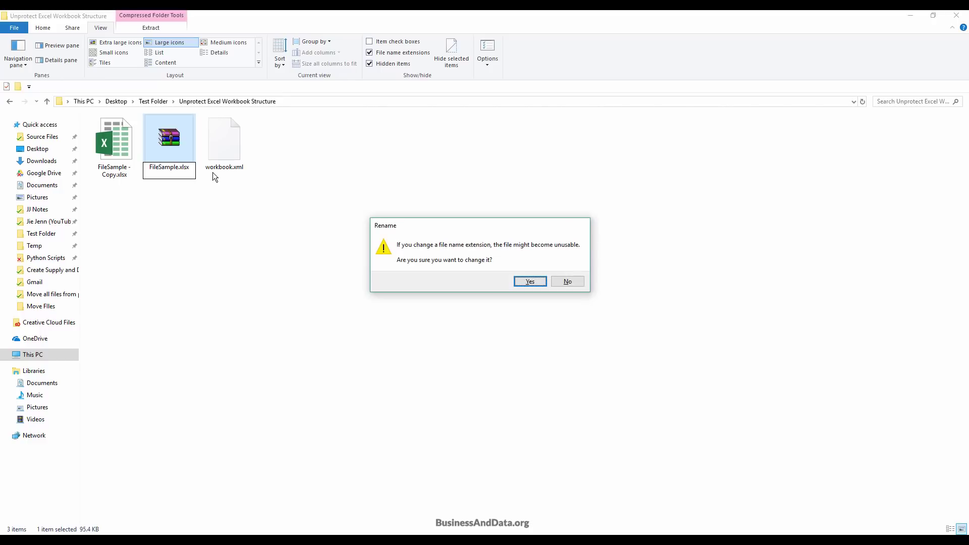
key("Return")
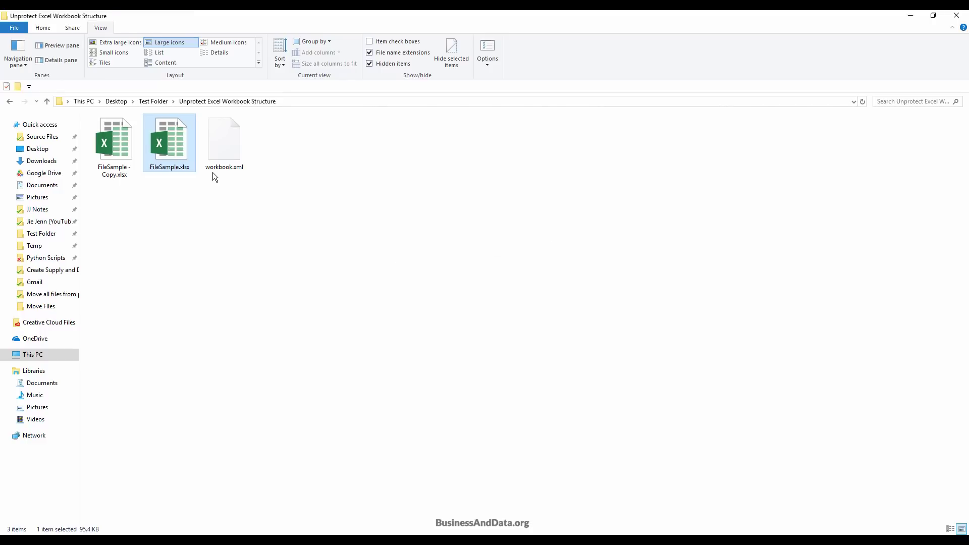
left_click(222, 201)
Open FileSample.xlsx in a maximized Excel window and enable its content
left_click(172, 150)
double_click(171, 150)
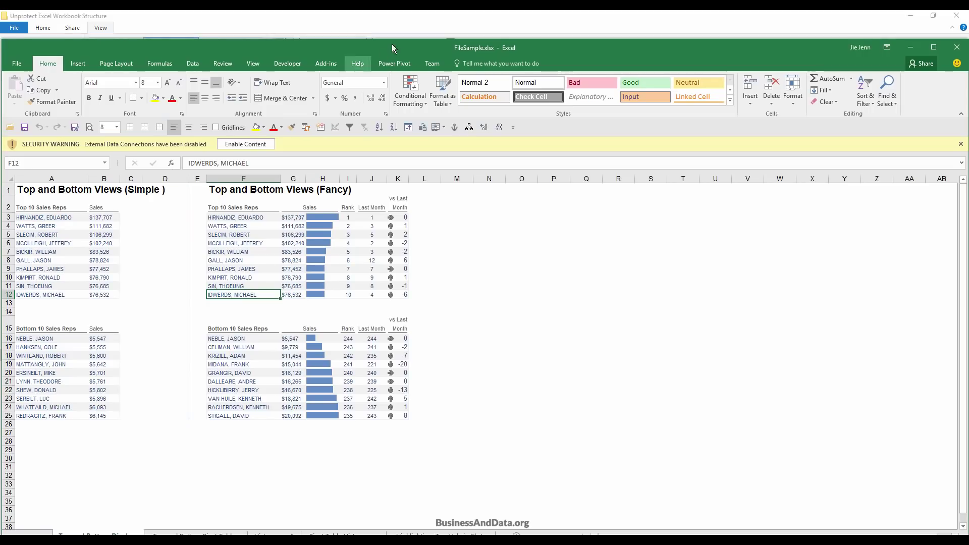
double_click(422, 49)
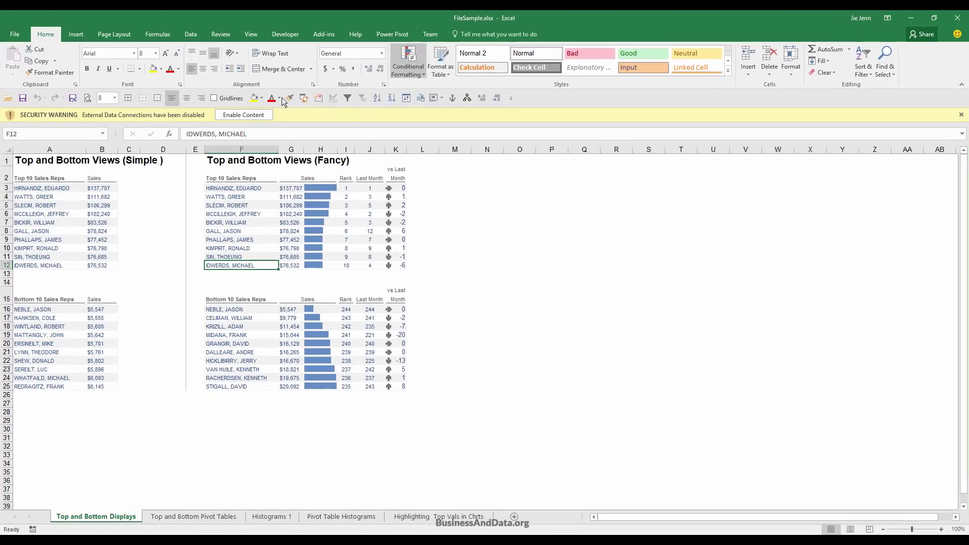
left_click(244, 118)
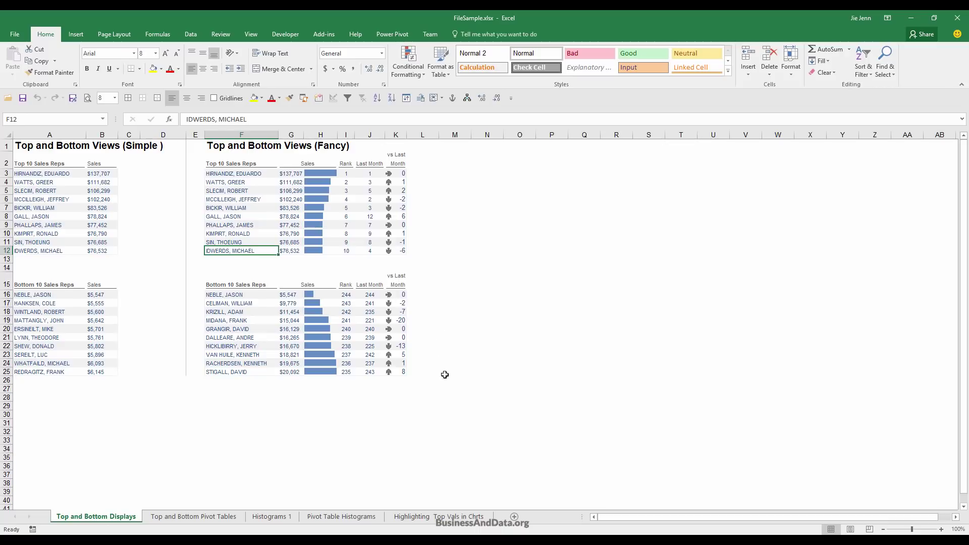
Move the Top and Bottom Pivot Tables sheet to the first tab position
right_click(114, 516)
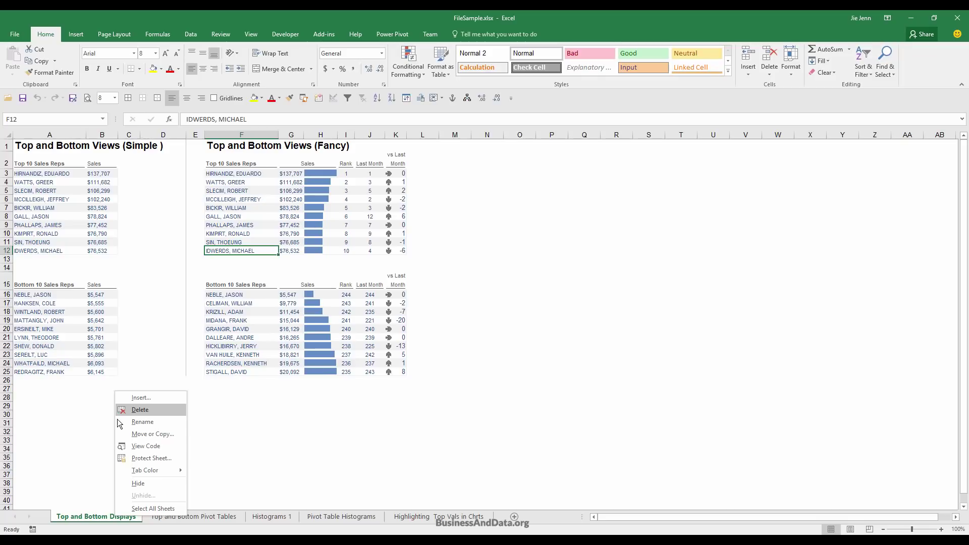
left_click(114, 520)
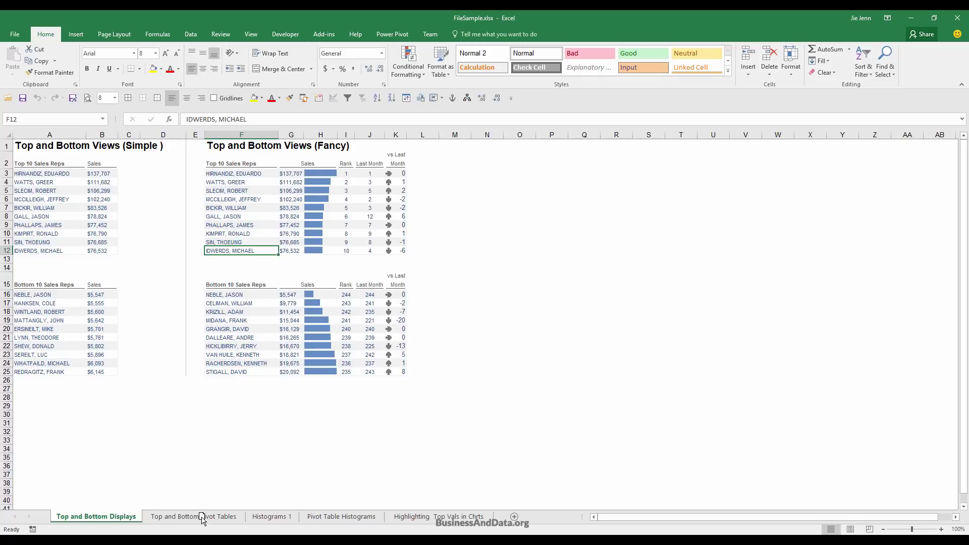
left_click_drag(203, 520, 102, 520)
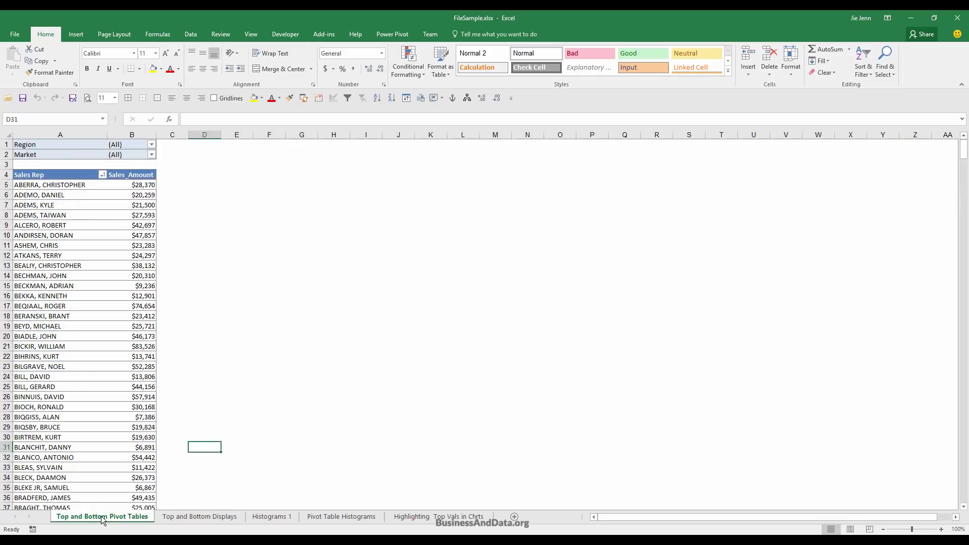
Keep the pivot sheet's name unchanged and show the Protect Workbook options under File > Info
right_click(150, 514)
left_click(220, 422)
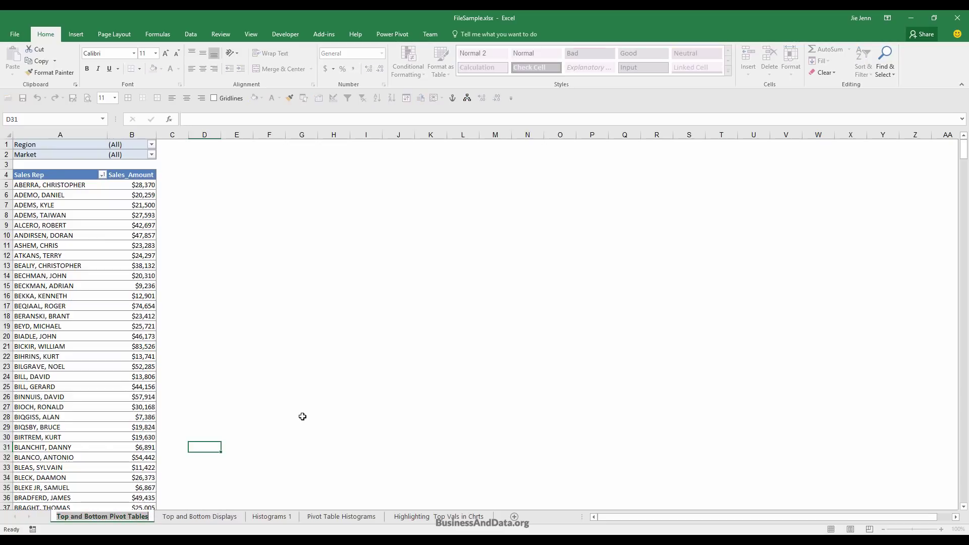
key("Return")
left_click(19, 35)
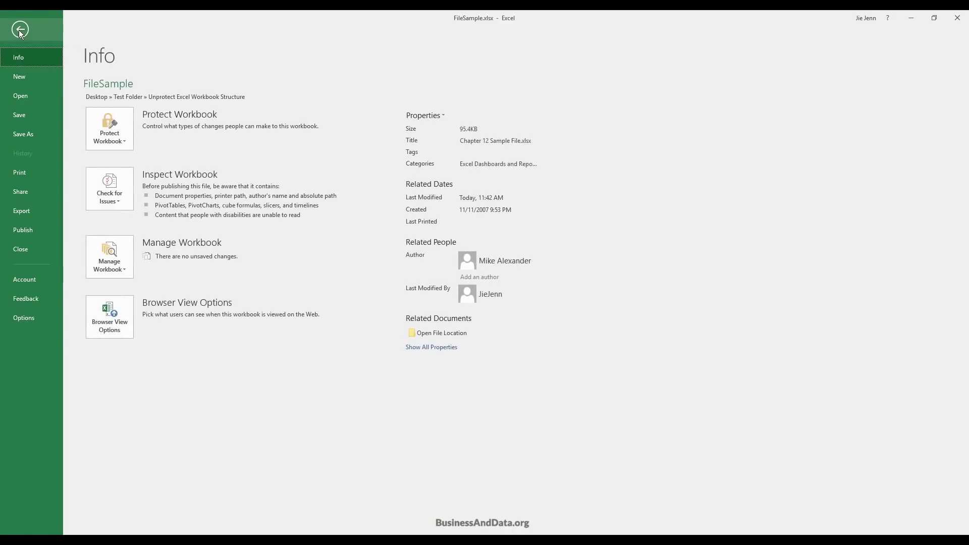
left_click(129, 141)
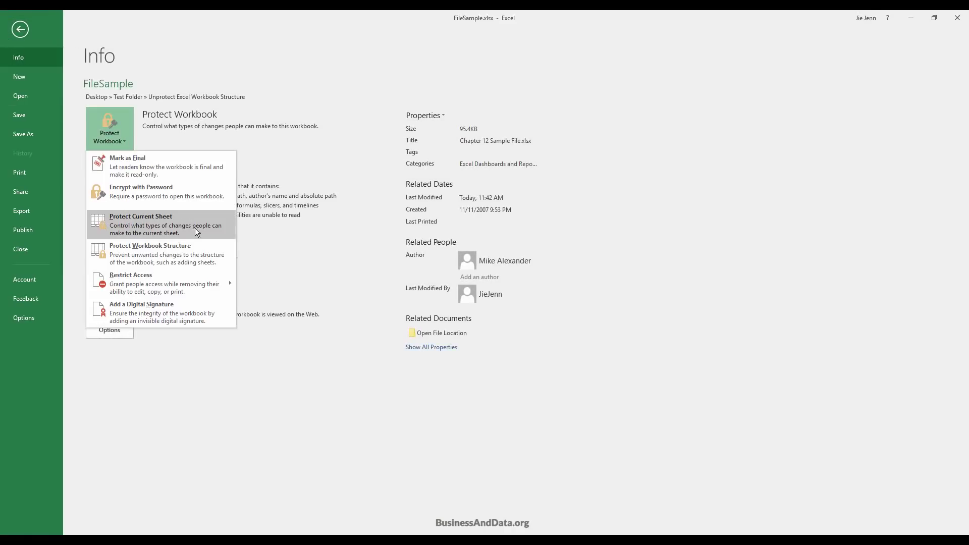